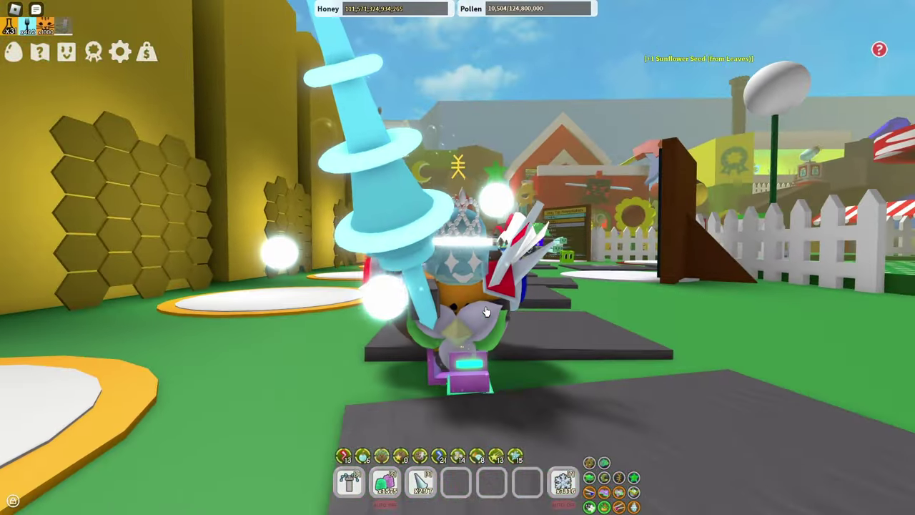
Walk the character from the hive area across the white flower field and onto the yellow ground beyond it
key("Left")
key("w")
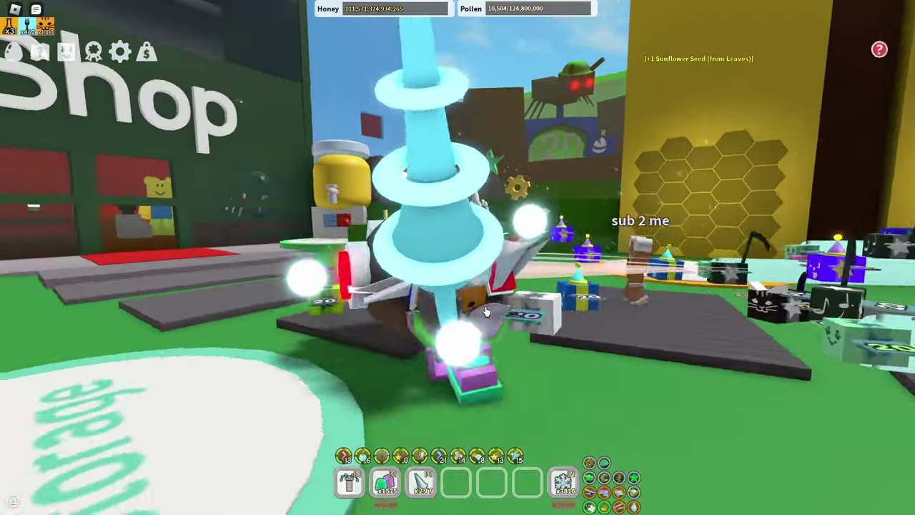
key("w")
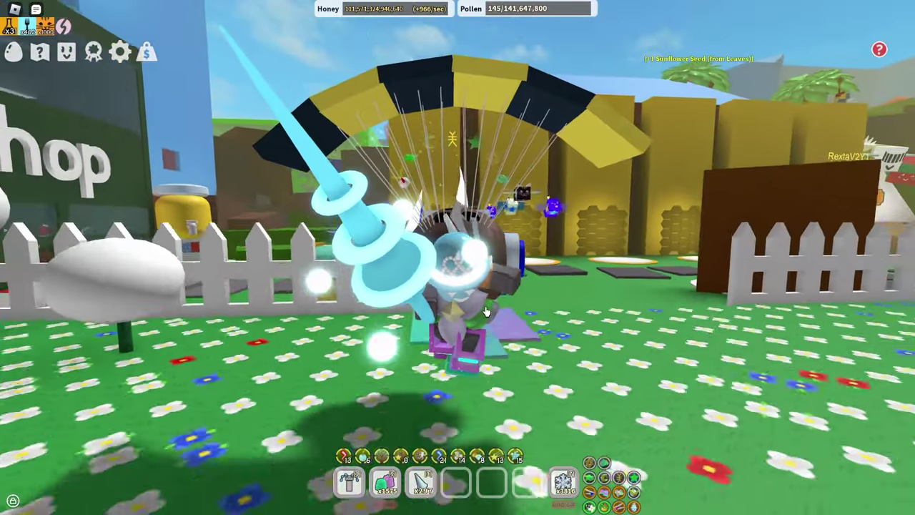
key("Left")
key("w")
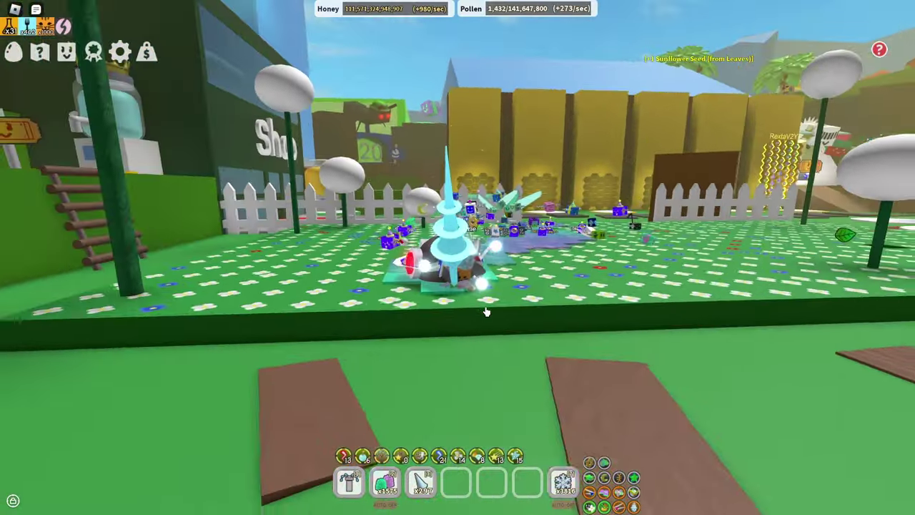
key("w")
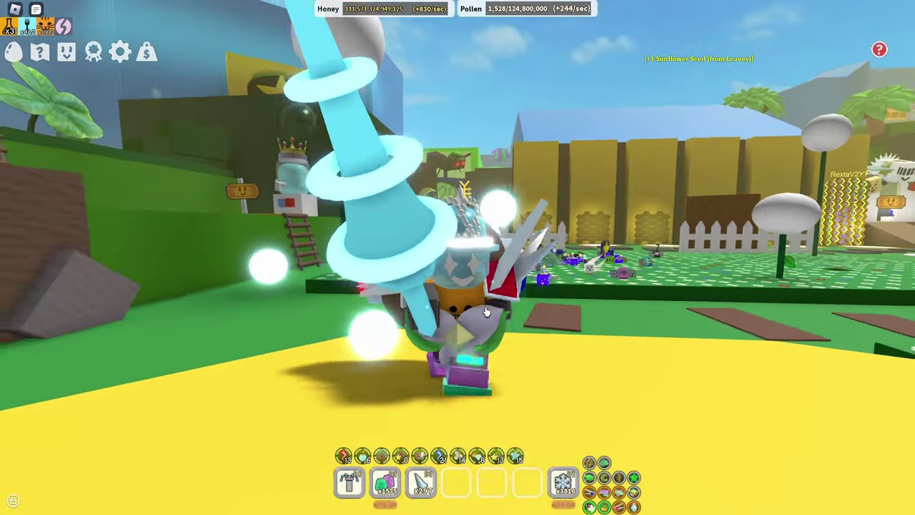
Switch to the Natro Macro window and reposition it over the game view
key("super")
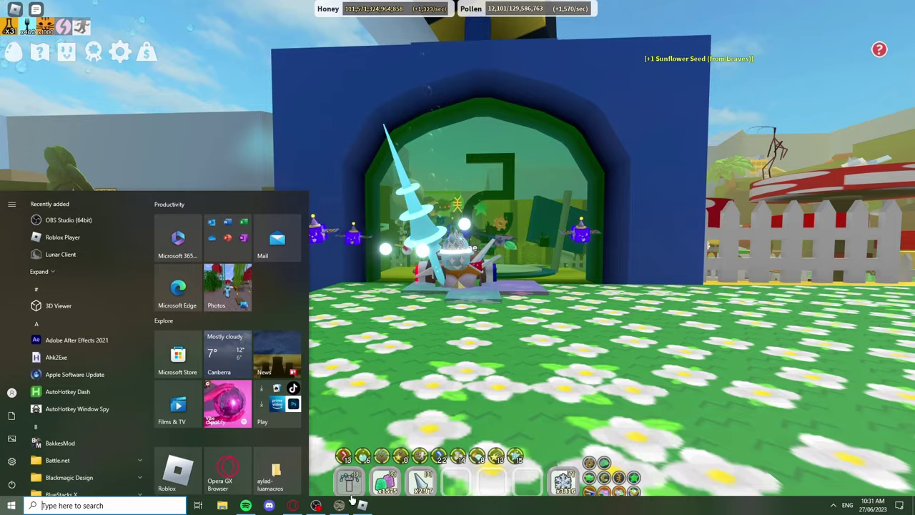
key("super")
left_click_drag(484, 166, 622, 170)
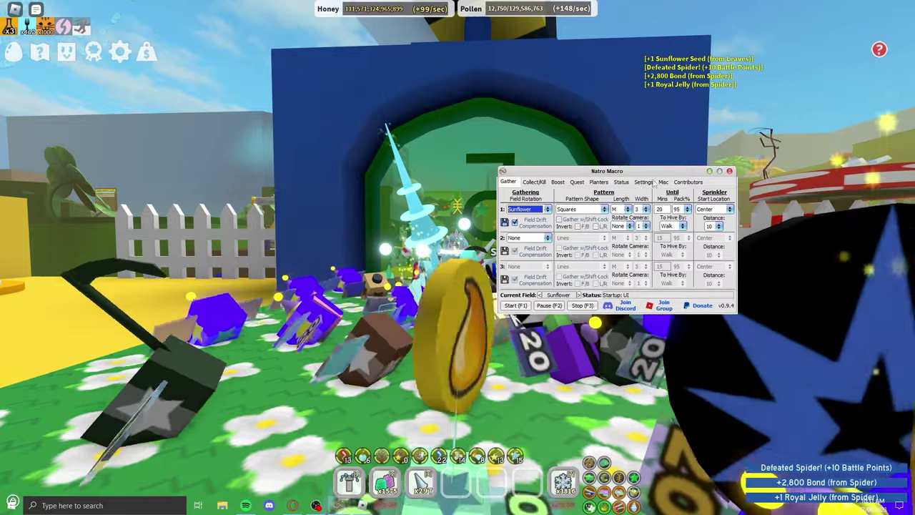
left_click_drag(572, 183, 550, 167)
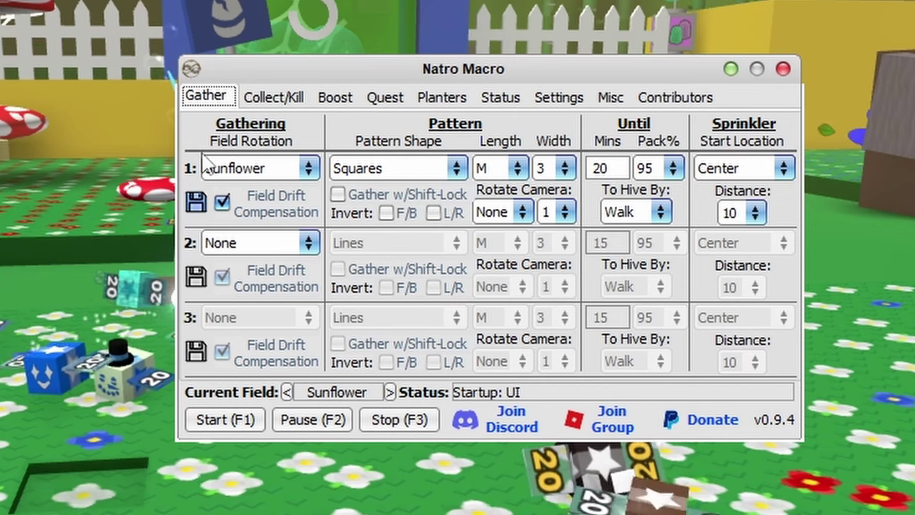
Set the second gathering field to Coconut and the third to Dandelion
left_click(254, 243)
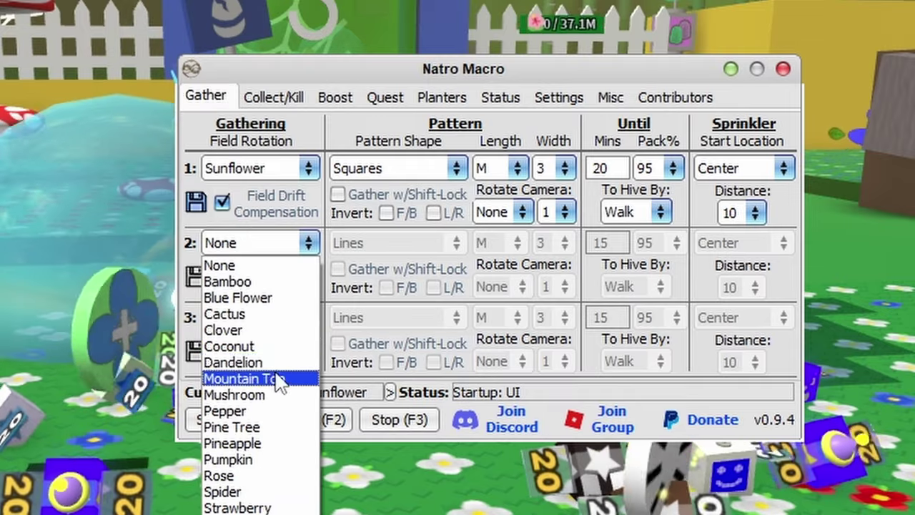
left_click(279, 346)
left_click(264, 318)
left_click(286, 437)
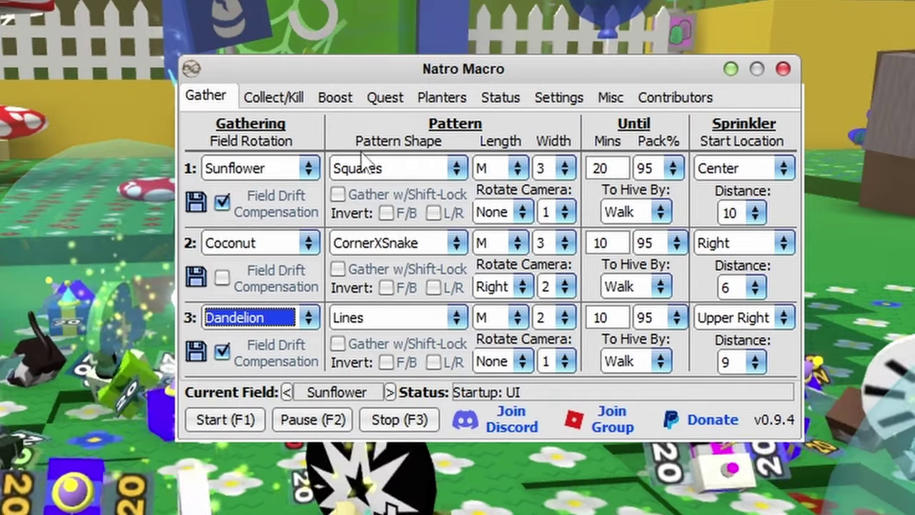
Reset the third and second gathering fields to None
left_click(306, 319)
left_click(219, 340)
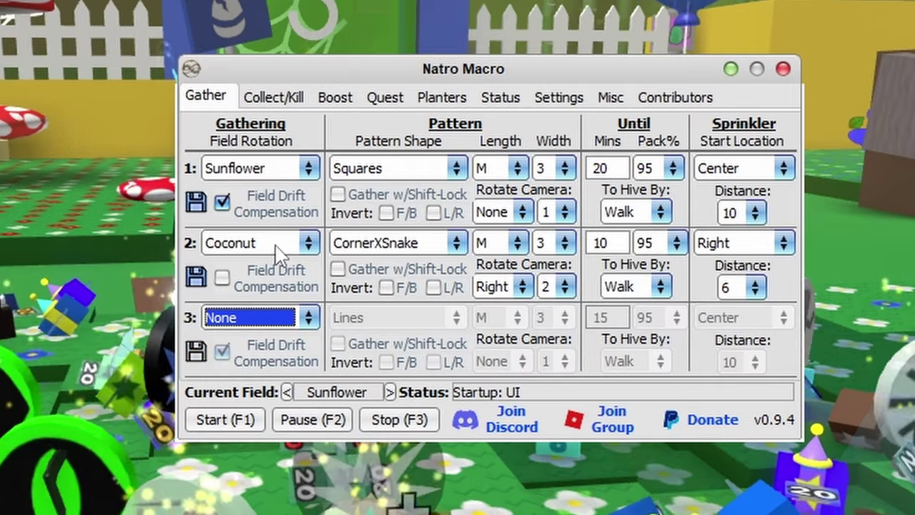
left_click(282, 243)
left_click(279, 263)
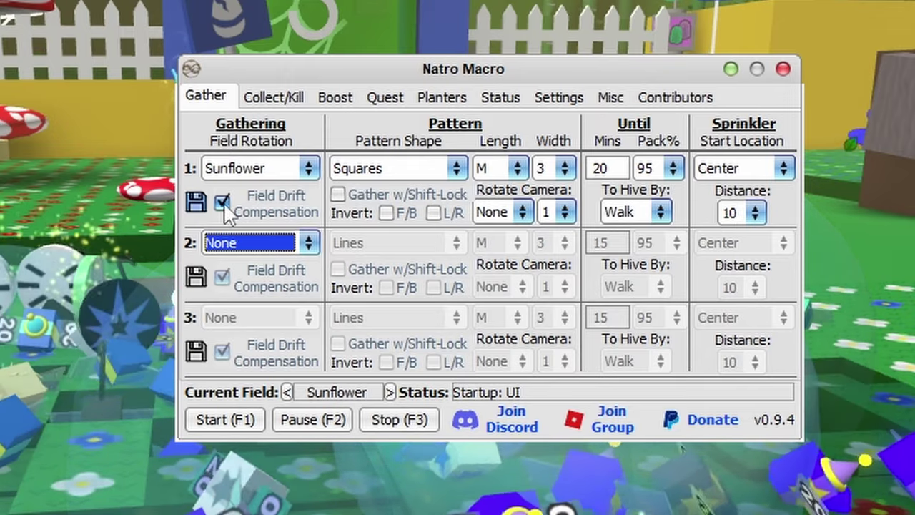
Review the available fields and pattern shapes for the first gathering slot, keeping Sunflower and Squares
left_click(257, 168)
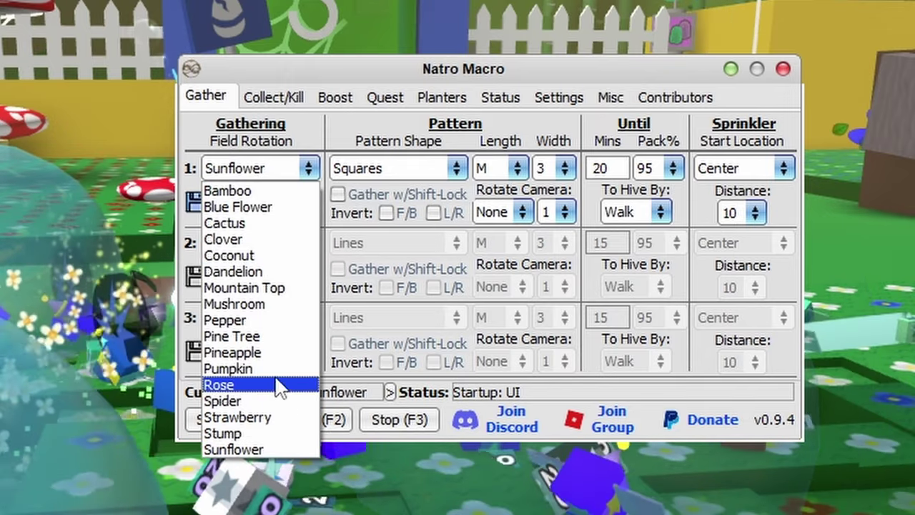
left_click(275, 170)
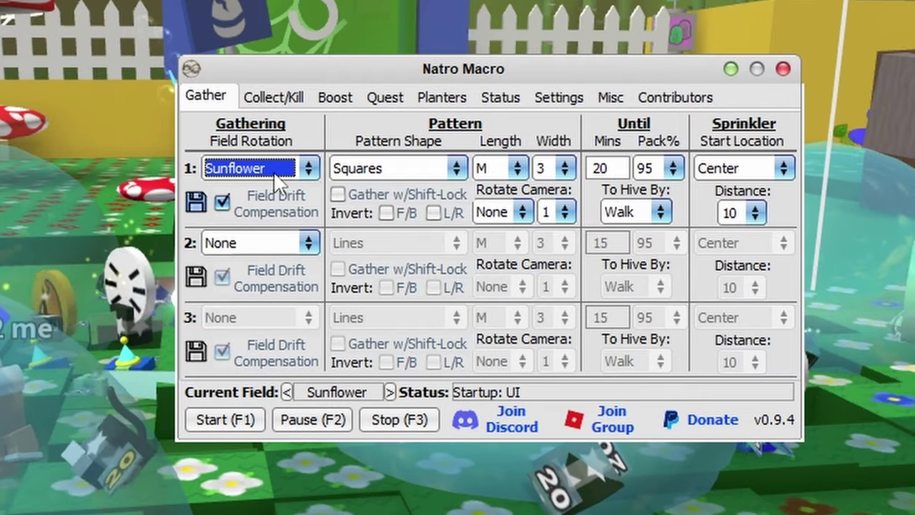
left_click(397, 169)
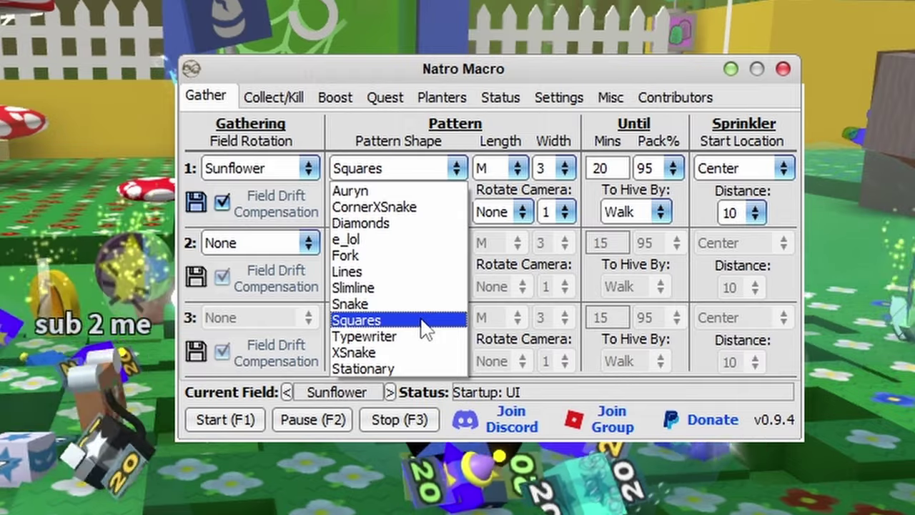
left_click(426, 328)
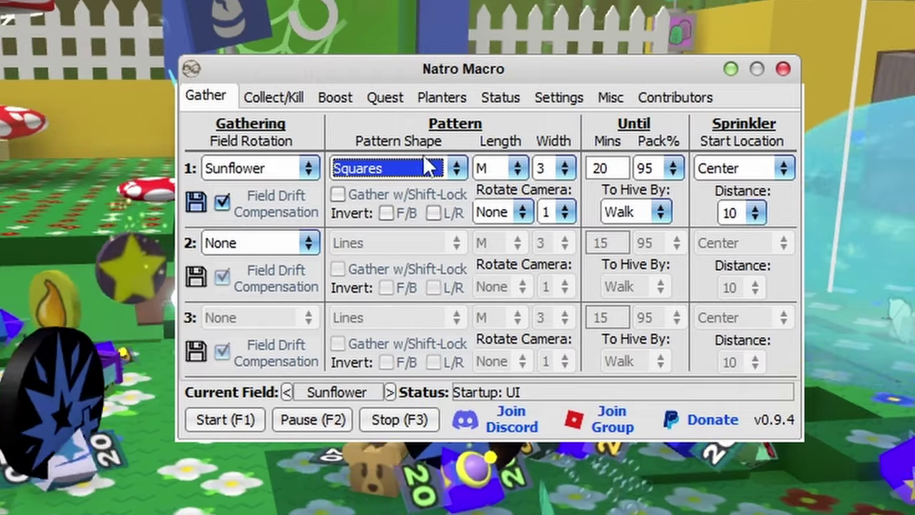
Try the Auryn and Snake pattern shapes for the Sunflower field and settle on Lines
left_click(386, 160)
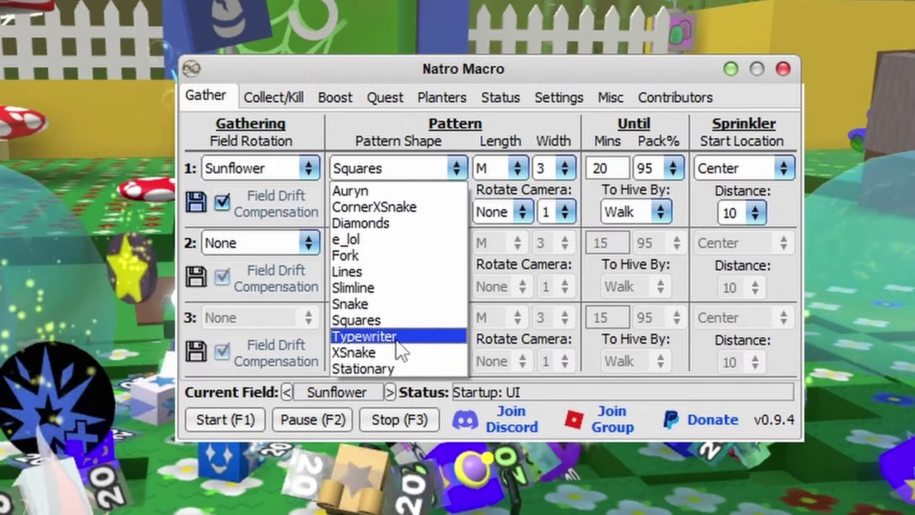
left_click(401, 337)
left_click(397, 171)
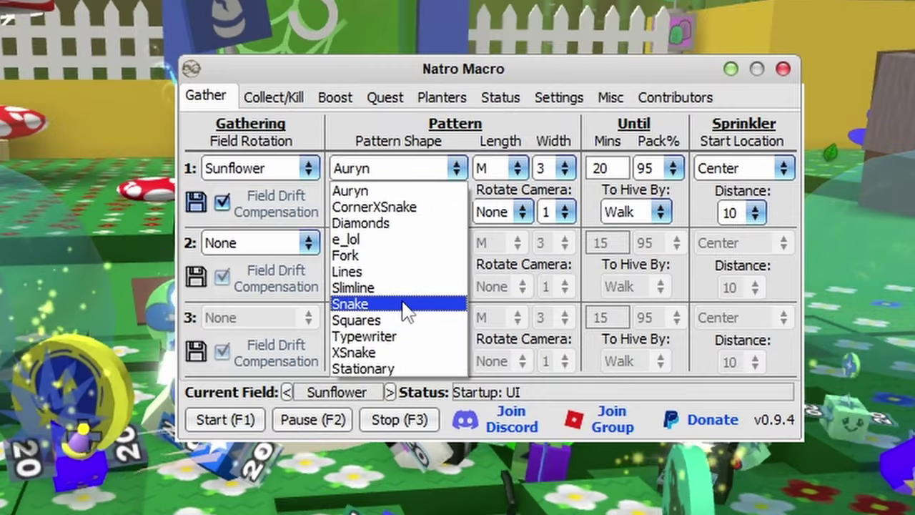
left_click(408, 309)
left_click(407, 172)
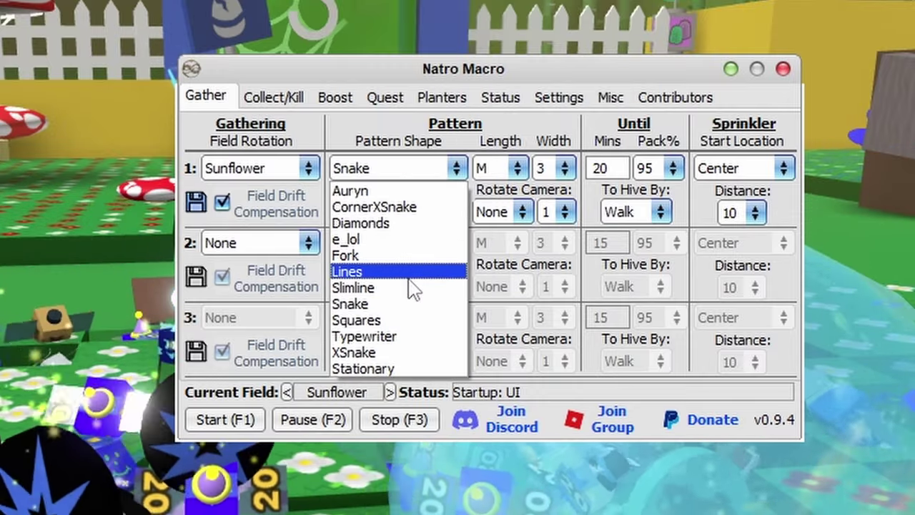
left_click(411, 279)
left_click(373, 172)
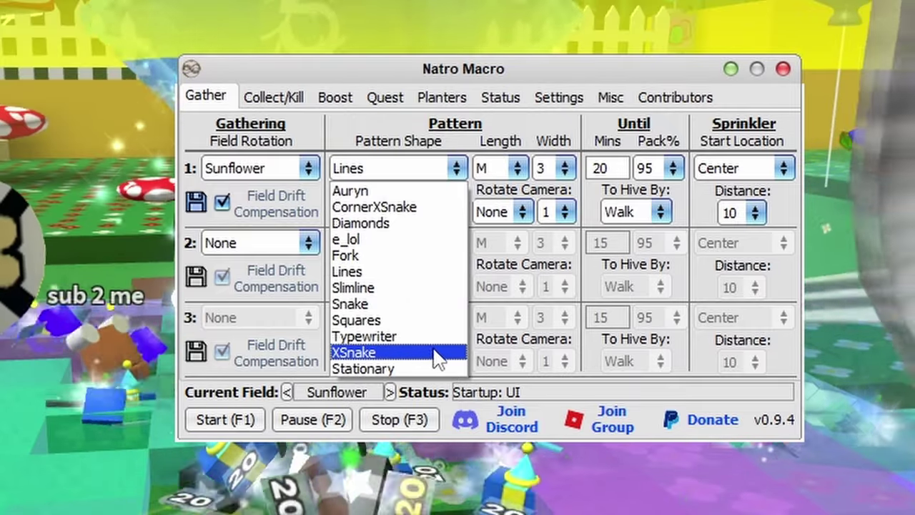
left_click(407, 174)
Keep the Sunflower pattern at length M and width 3, and set its camera rotation to Left by 2
left_click(511, 168)
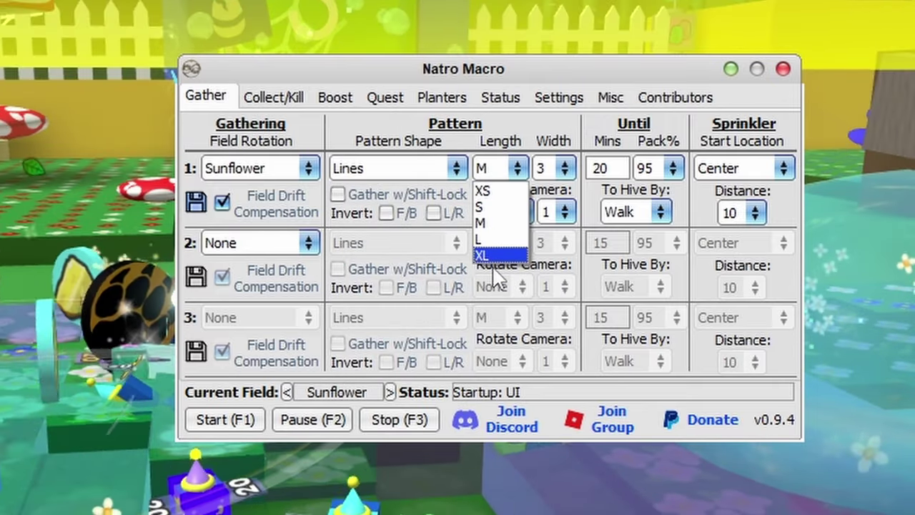
left_click(519, 168)
left_click(557, 170)
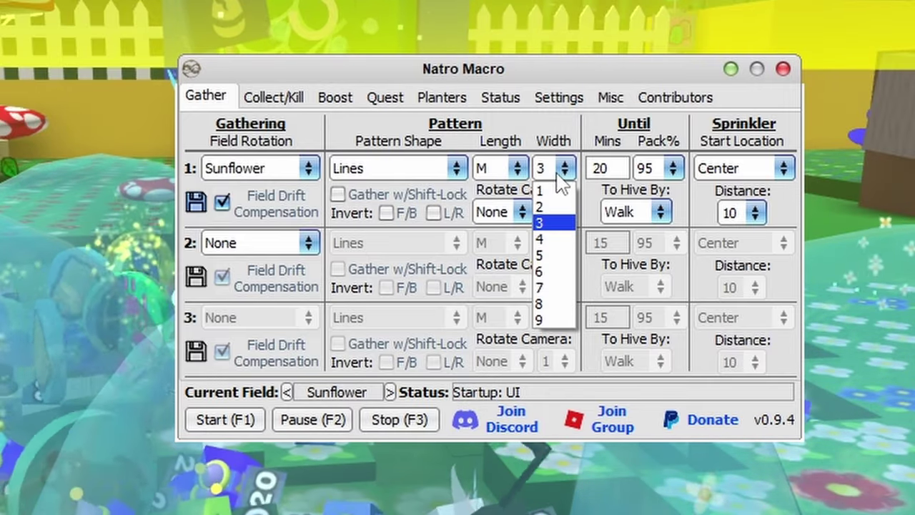
left_click(549, 223)
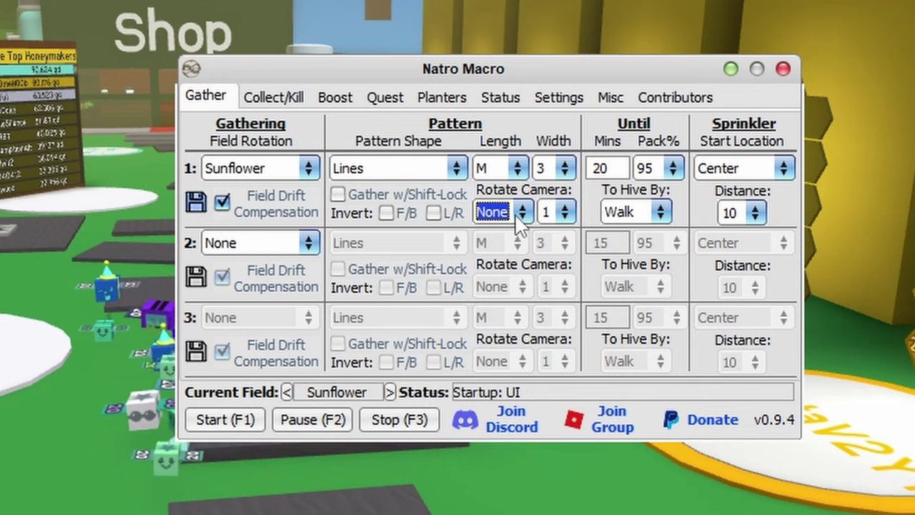
left_click(522, 211)
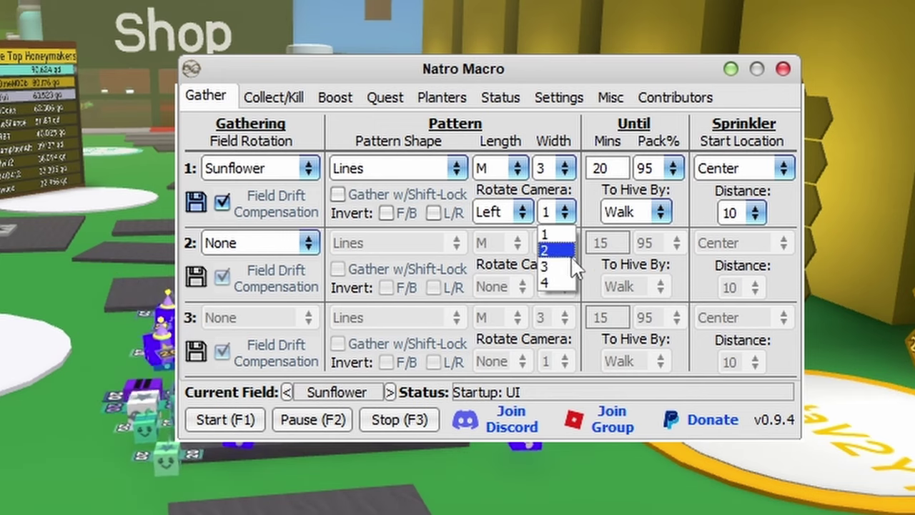
left_click(239, 428)
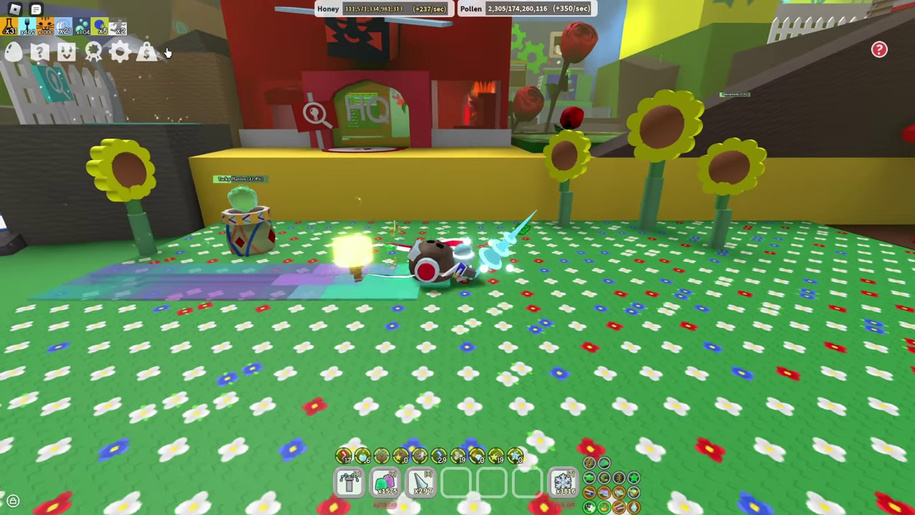
In the game, rotate the camera left twice and walk the character backward, right and left in the sunflower field
key("comma")
key("comma")
key("s")
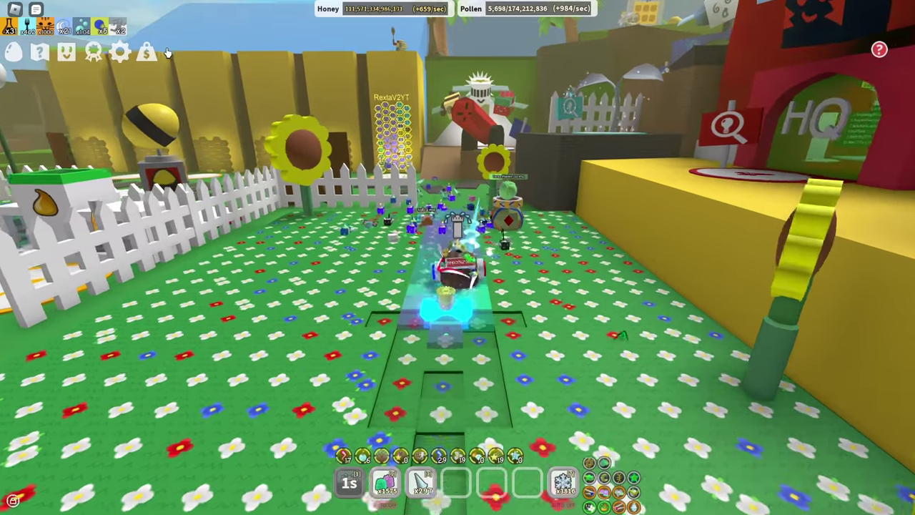
key("d")
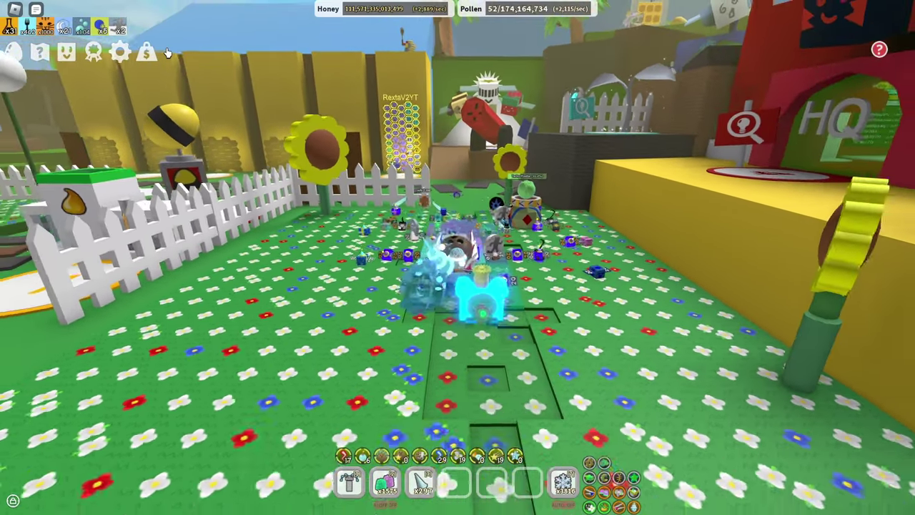
key("a")
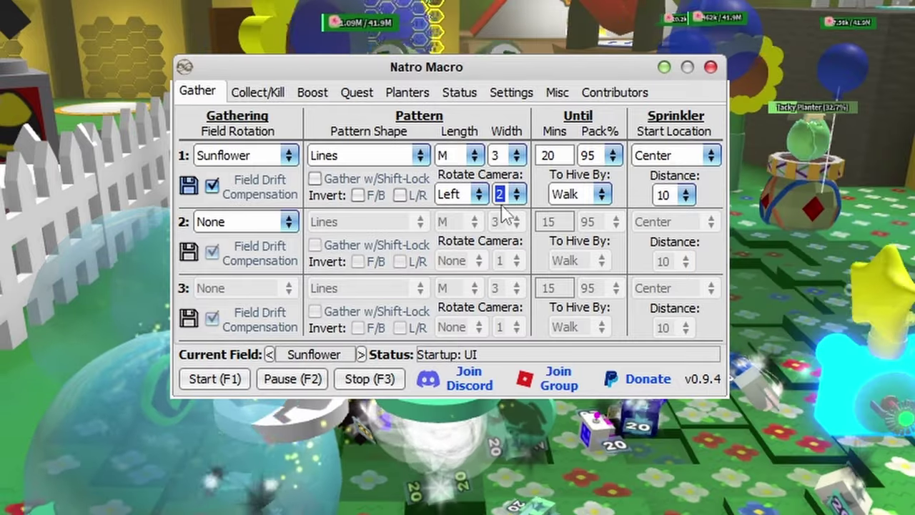
Enable Gather w/Shift-Lock for the Sunflower field and set its To Hive By method to Reset
left_click(316, 179)
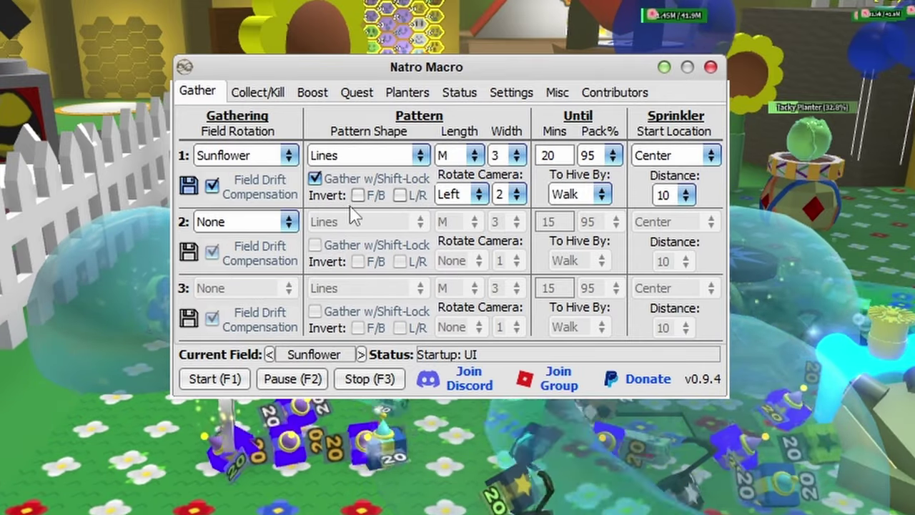
left_click(585, 197)
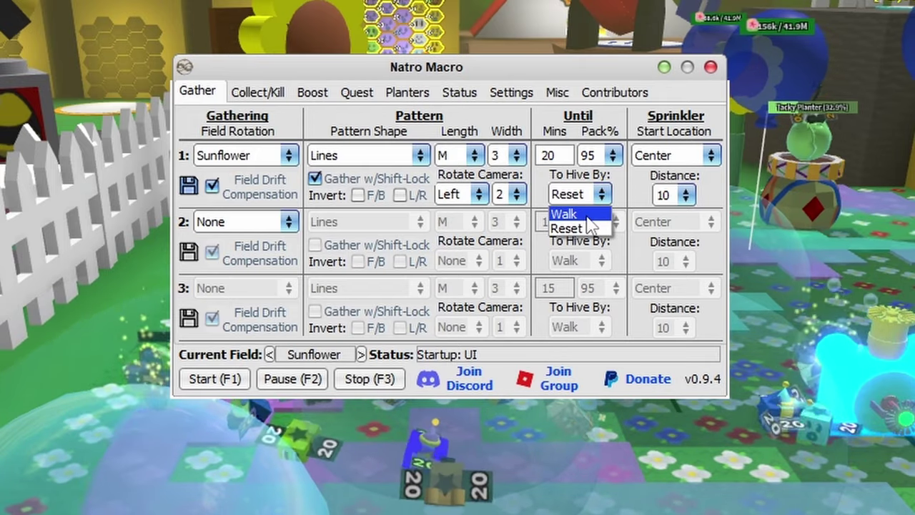
left_click(572, 214)
left_click(585, 194)
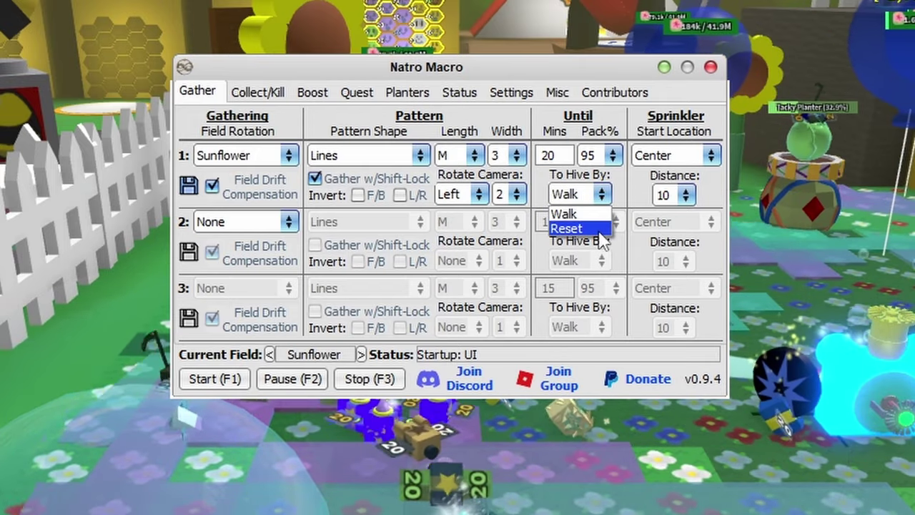
left_click(567, 229)
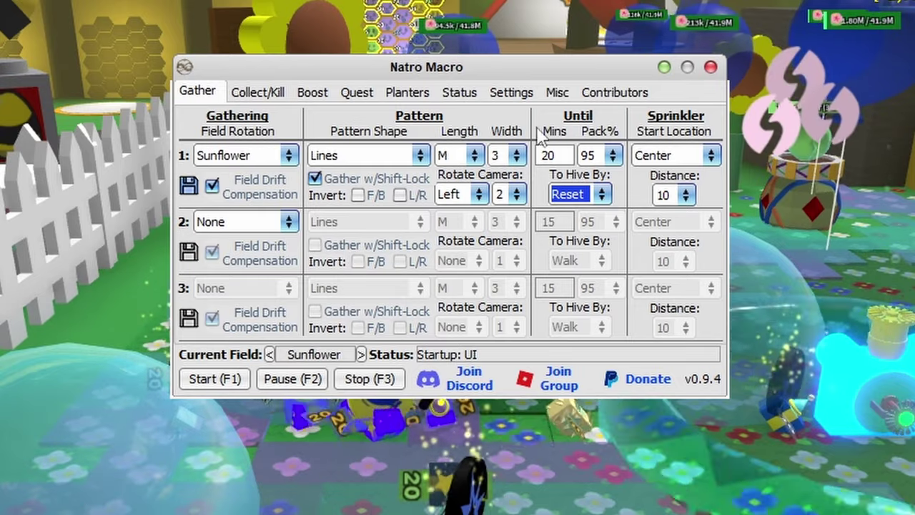
left_click(584, 198)
left_click(567, 228)
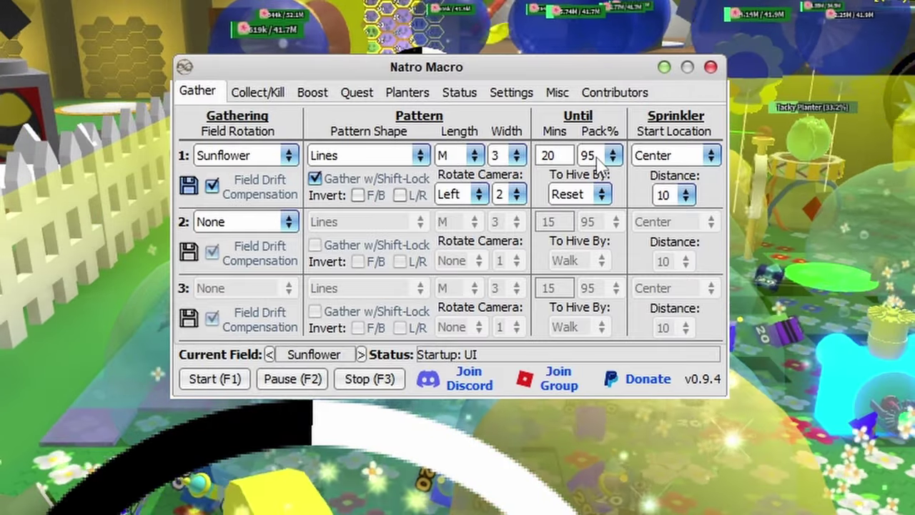
Set the Sunflower field's Pack% limit to 100
left_click(599, 159)
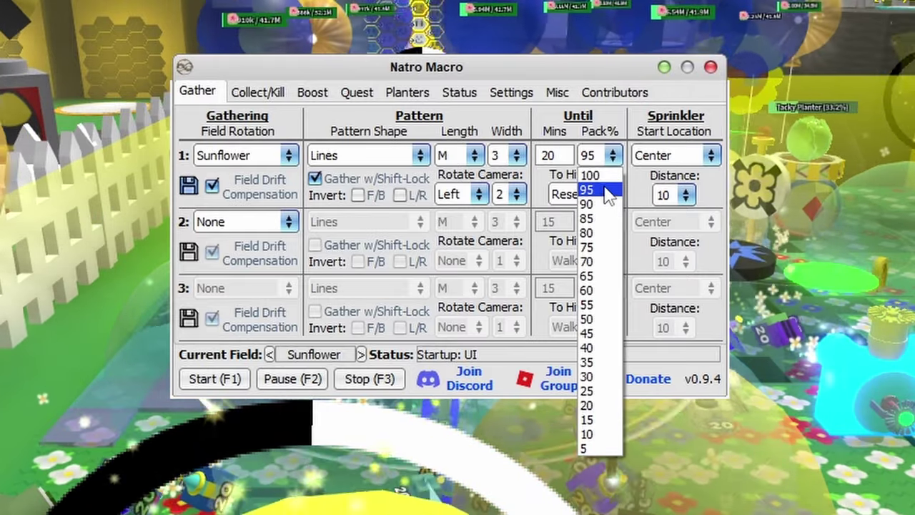
left_click(591, 175)
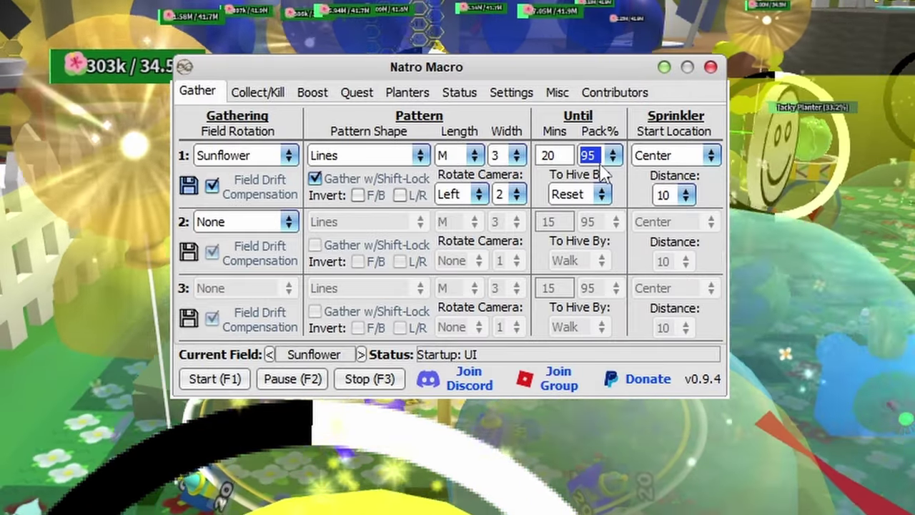
left_click(599, 155)
left_click(603, 171)
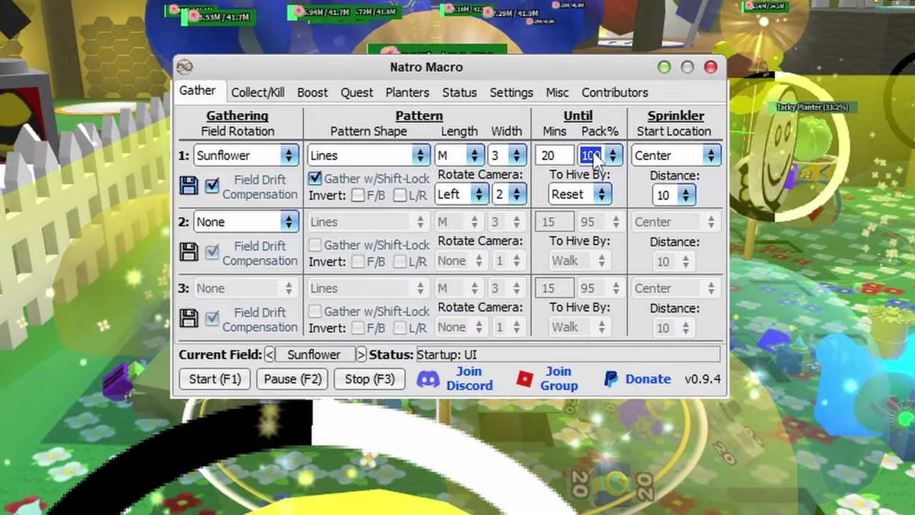
Set the Sunflower field's Pack% limit to 95
left_click(597, 157)
left_click(605, 189)
Try Upper Left as the Sunflower field's sprinkler start location, and select Right instead
left_click(670, 157)
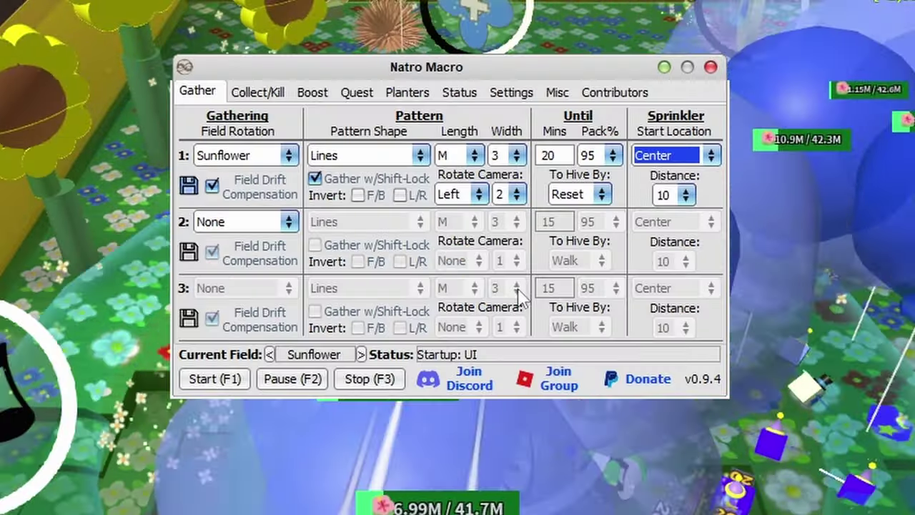
left_click(676, 155)
left_click(648, 188)
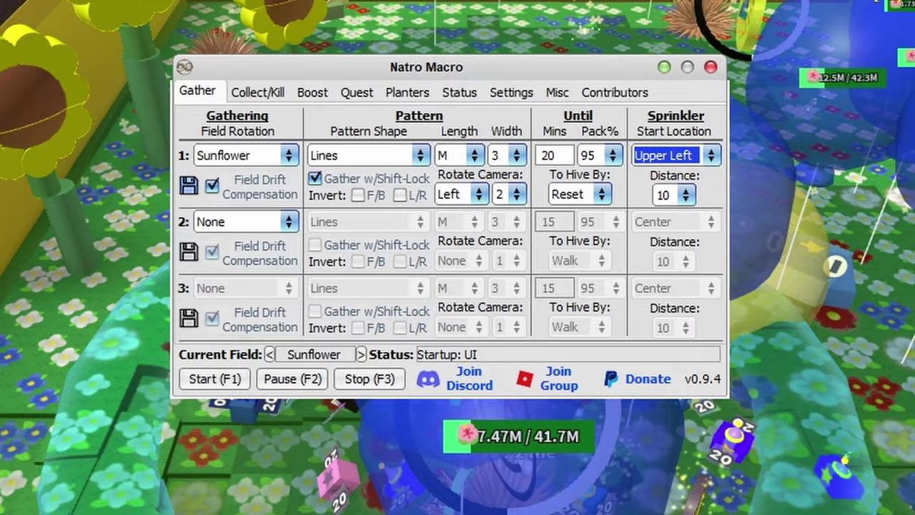
left_click(710, 155)
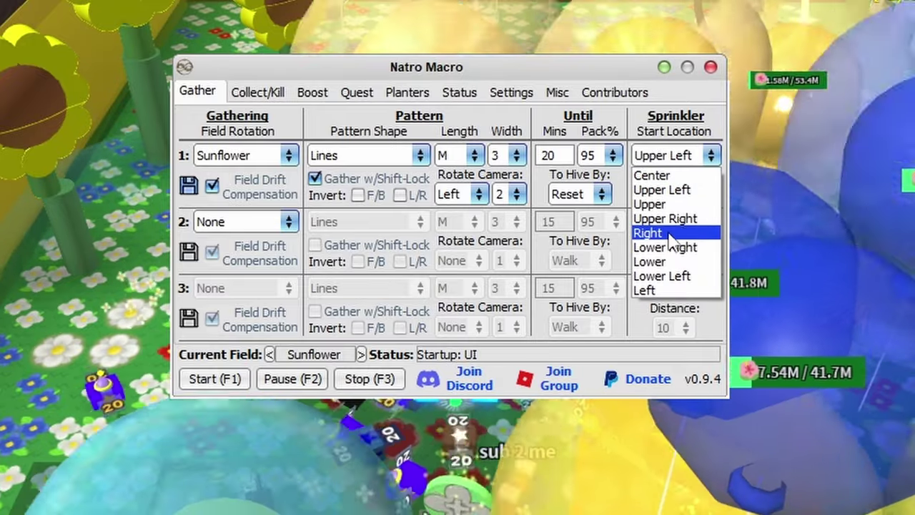
left_click(650, 233)
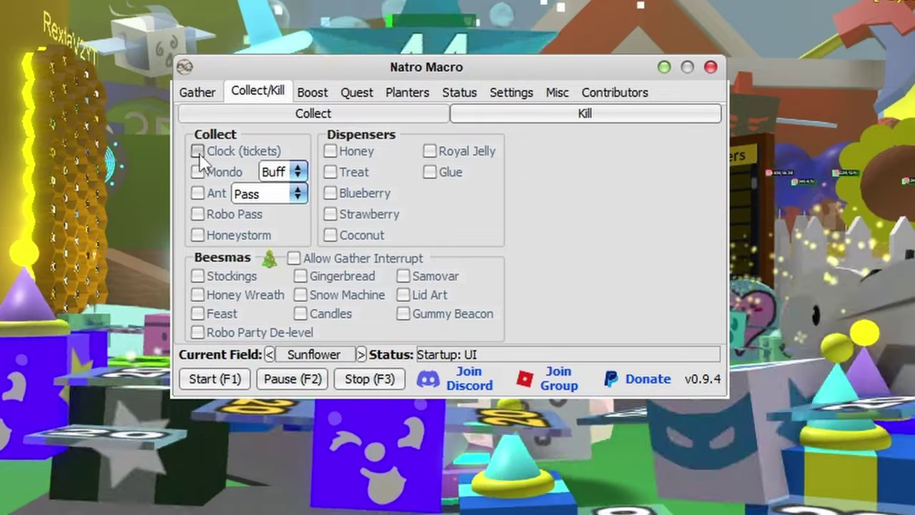
Enable collecting Clock (tickets) and open the Kill settings
left_click(197, 152)
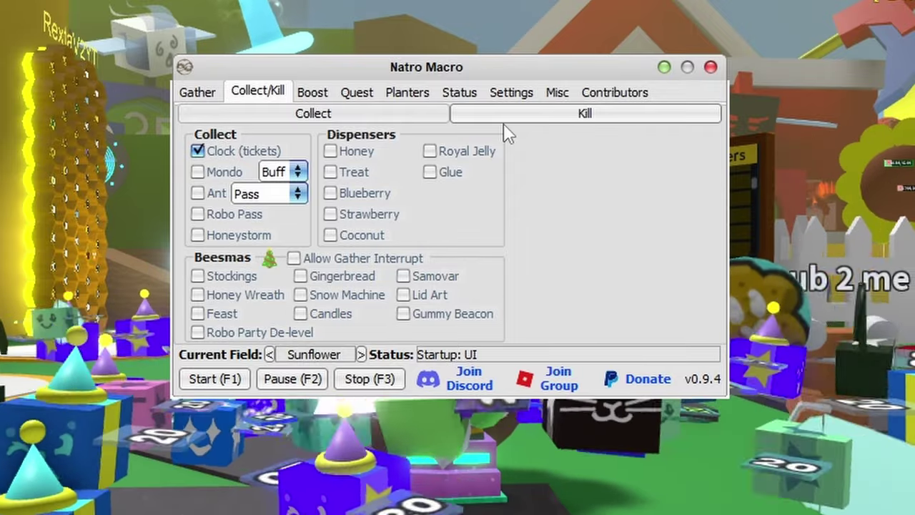
left_click(510, 119)
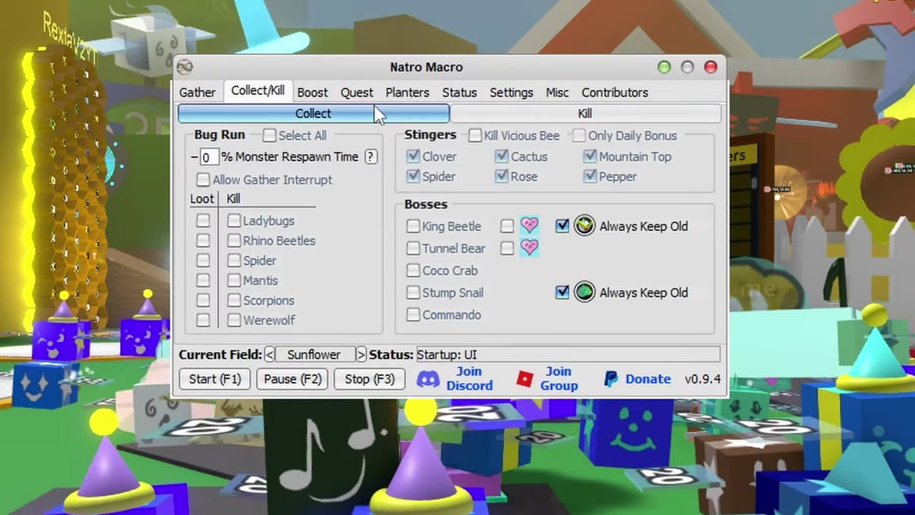
left_click(348, 113)
left_click(572, 116)
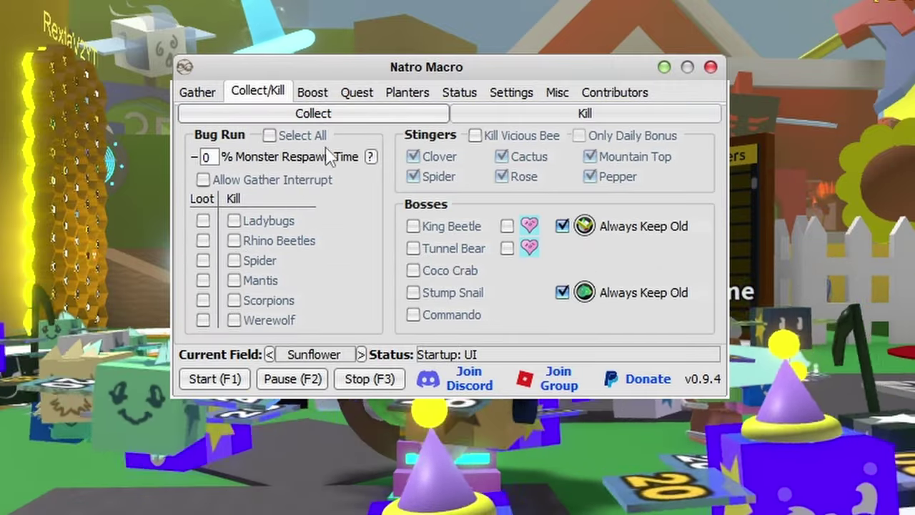
Try Select All for the Bug Run monsters and Kill Vicious Bee for stingers, and turn both off again
left_click(270, 136)
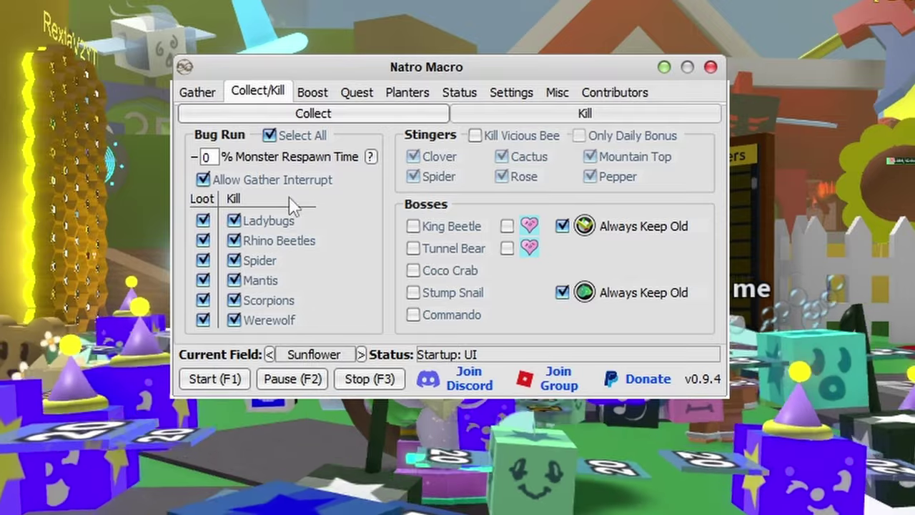
left_click(286, 137)
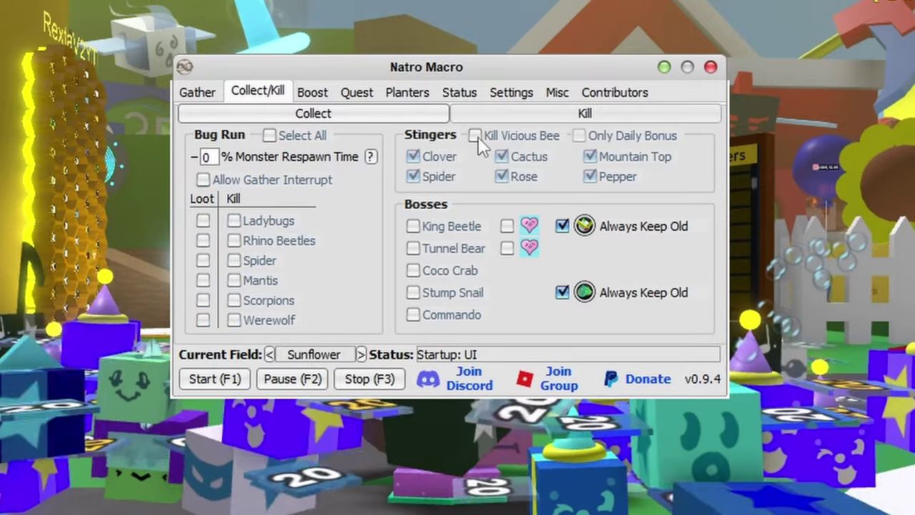
left_click(475, 136)
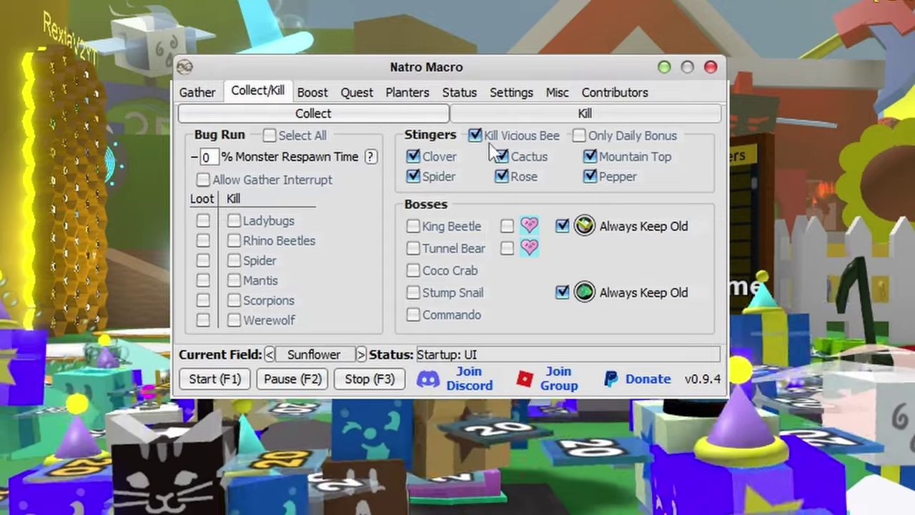
left_click(475, 135)
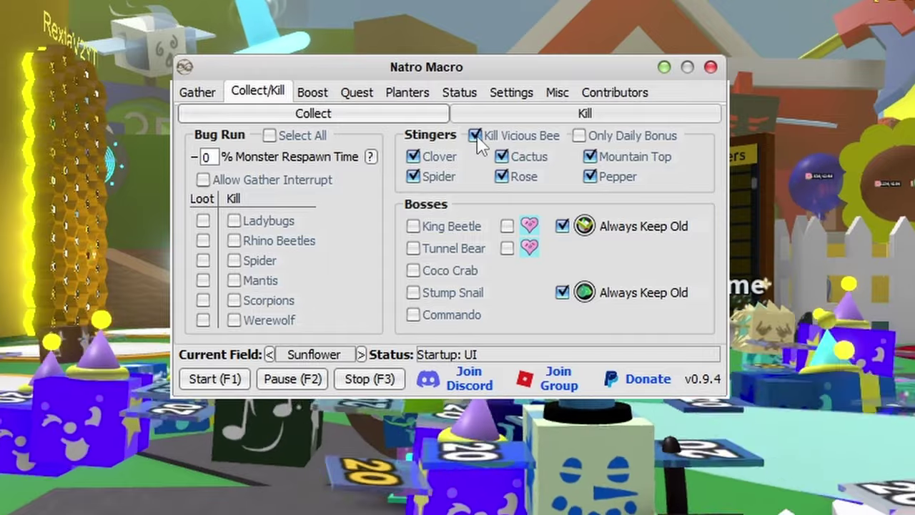
left_click(475, 136)
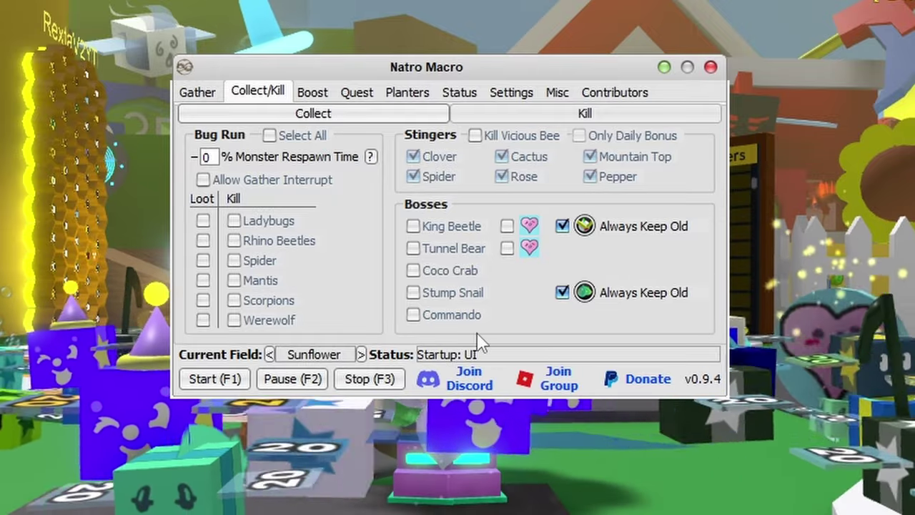
Set the HQ Field Boosters order to Blue, Red and Mountain
key("ctrl+Tab")
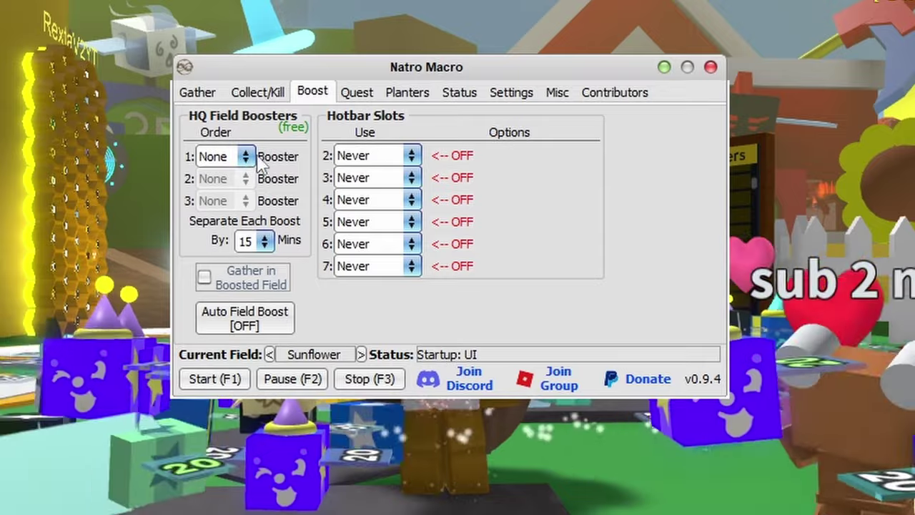
left_click(255, 157)
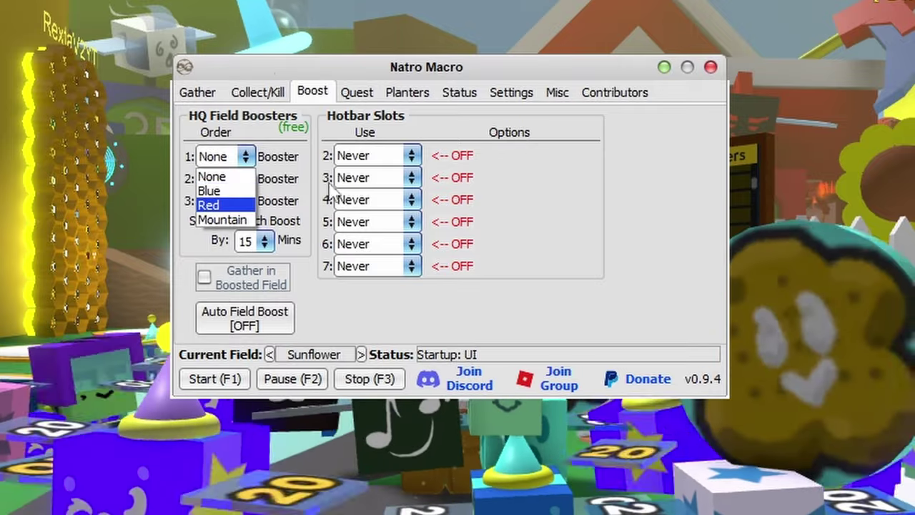
left_click(227, 190)
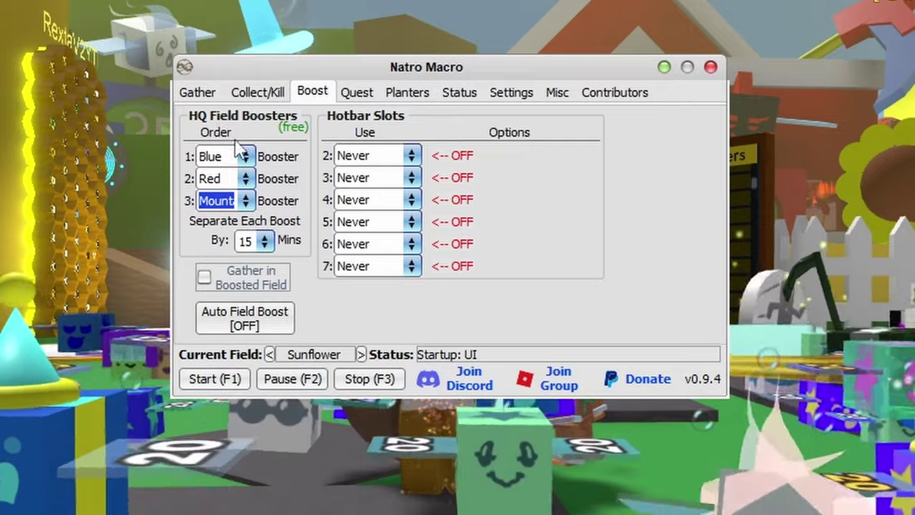
Separate each HQ field boost by 10 minutes and try the Gather in Boosted Field option
left_click(258, 241)
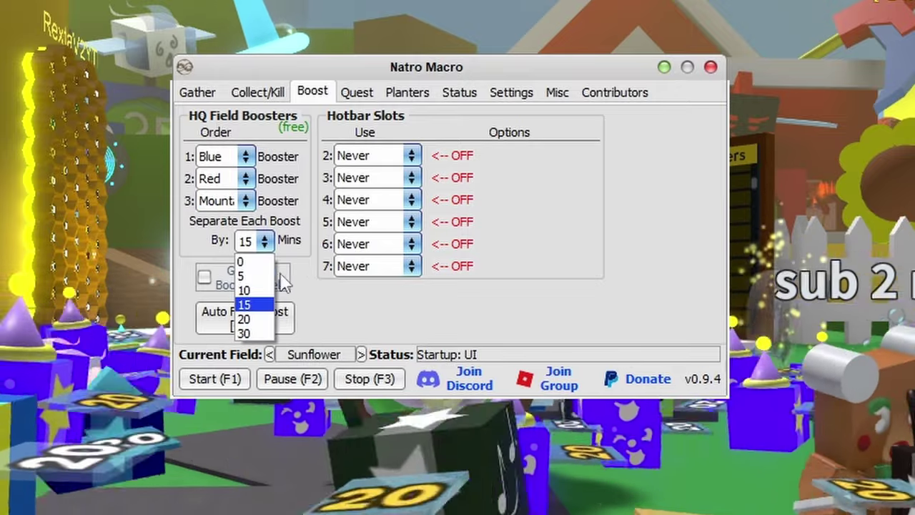
left_click(246, 291)
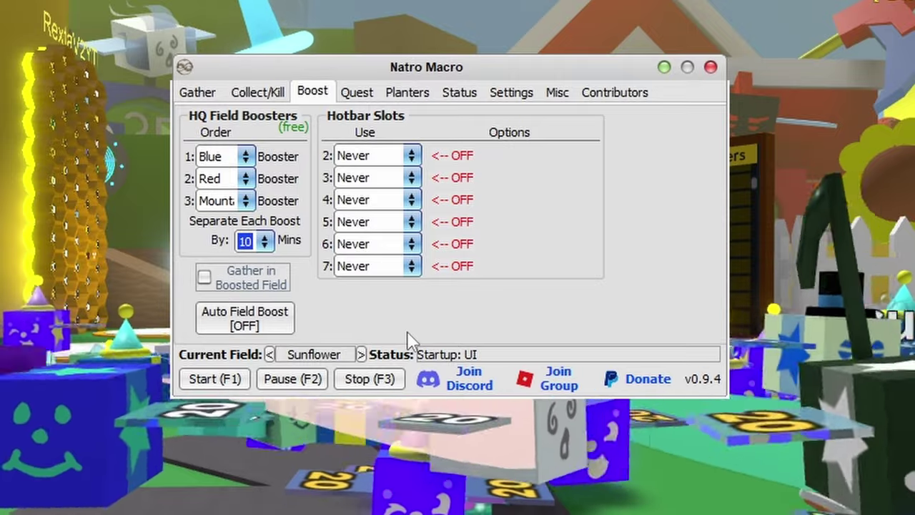
left_click(204, 278)
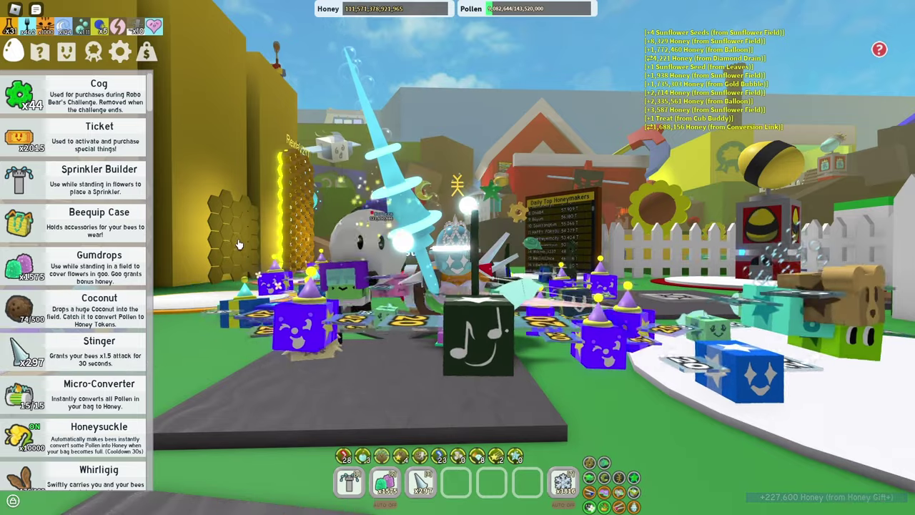
Look through the dice, extracts and potions in the in-game inventory, and switch back to Natro Macro
left_click(60, 326)
scroll(60, 325, "down", 5)
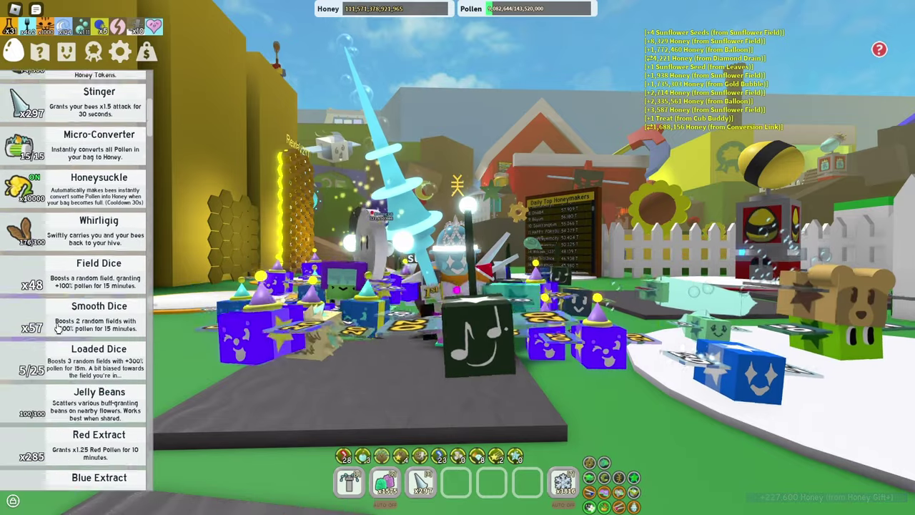
scroll(59, 325, "down", 5)
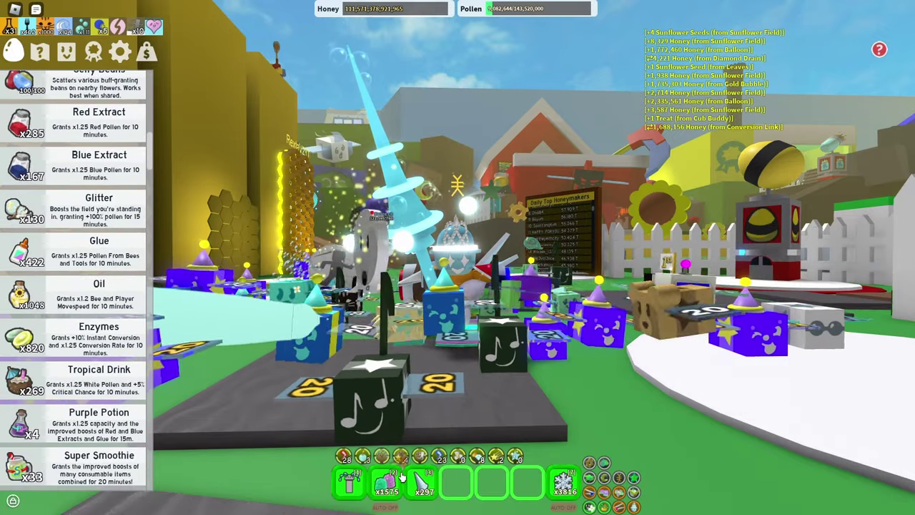
key("super")
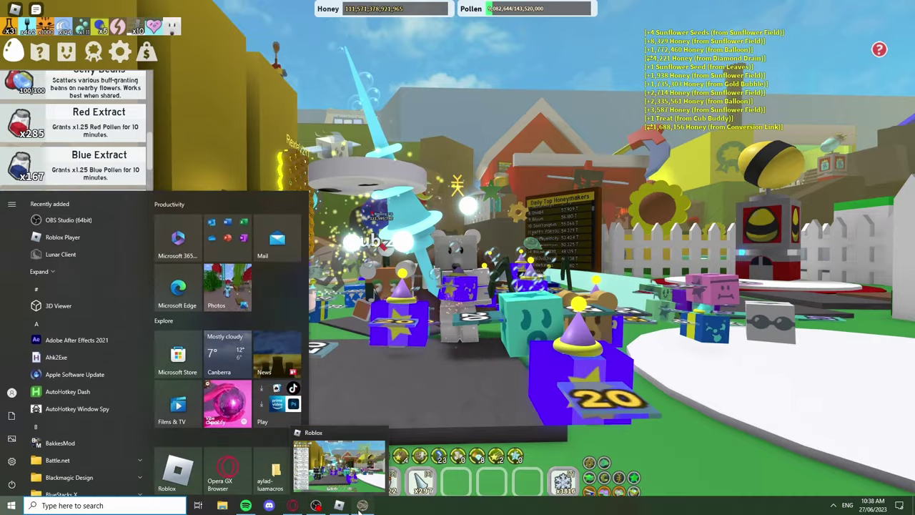
left_click(363, 506)
Set hotbar slot 2 to Always with an interval of 14m 53s, and dismiss the custom slot time prompt
left_click(400, 138)
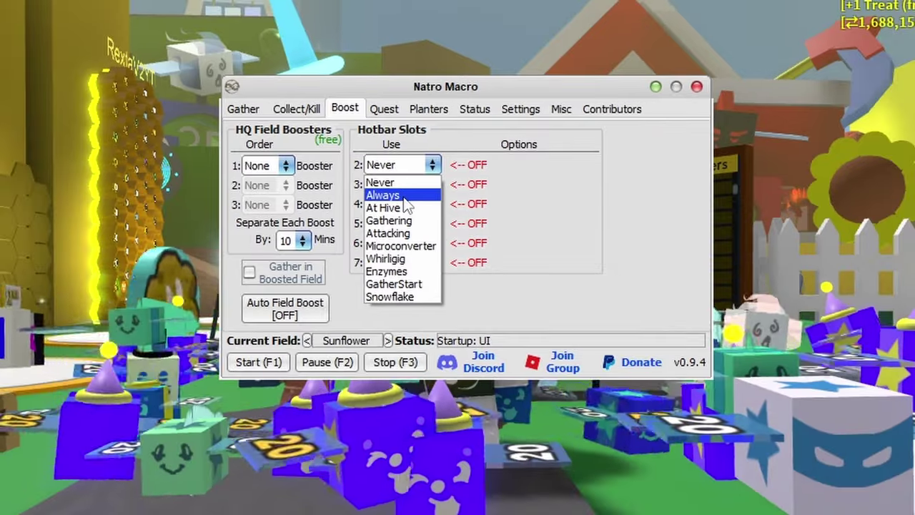
left_click(390, 208)
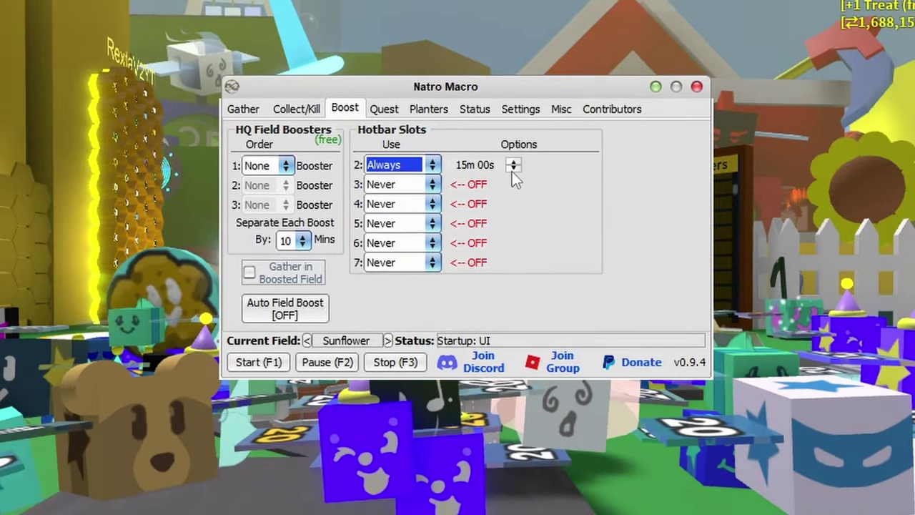
left_click(512, 172)
left_click(512, 172)
left_click(512, 171)
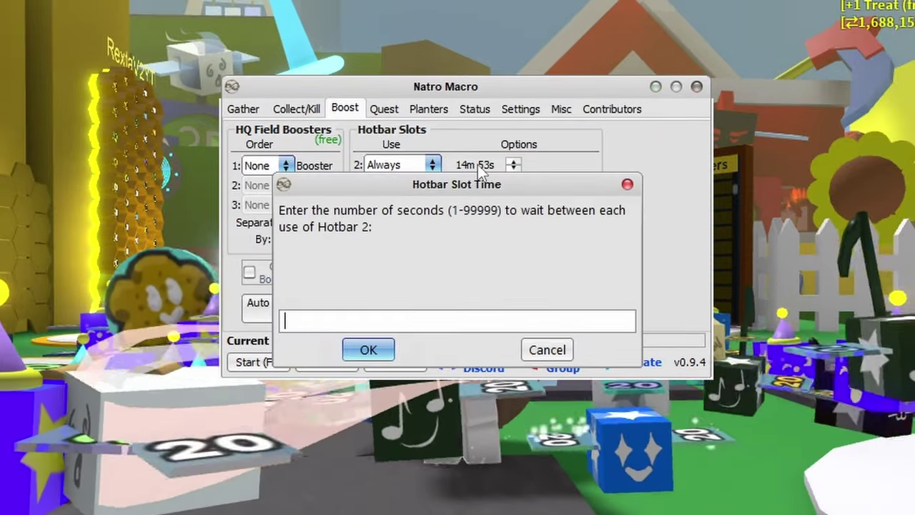
left_click(627, 185)
Set hotbar slot 2's use to Enzymes
left_click(422, 164)
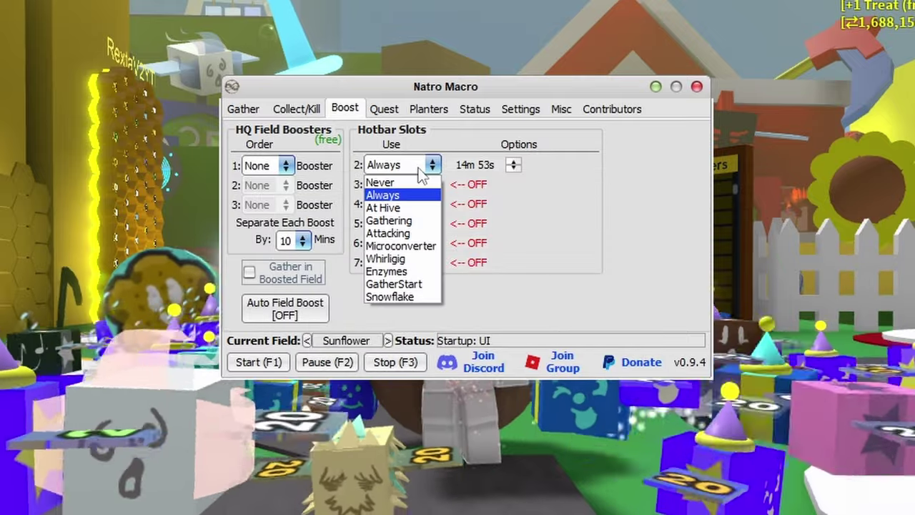
left_click(397, 269)
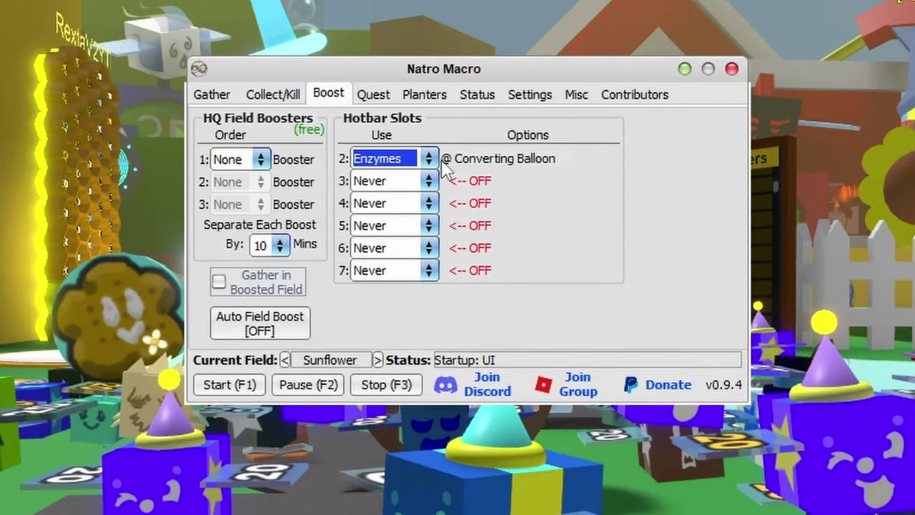
left_click(397, 161)
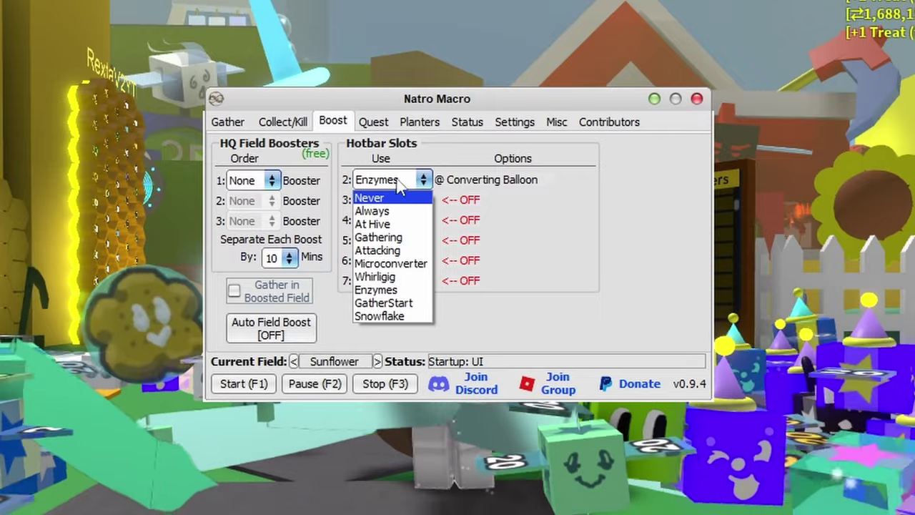
left_click(399, 185)
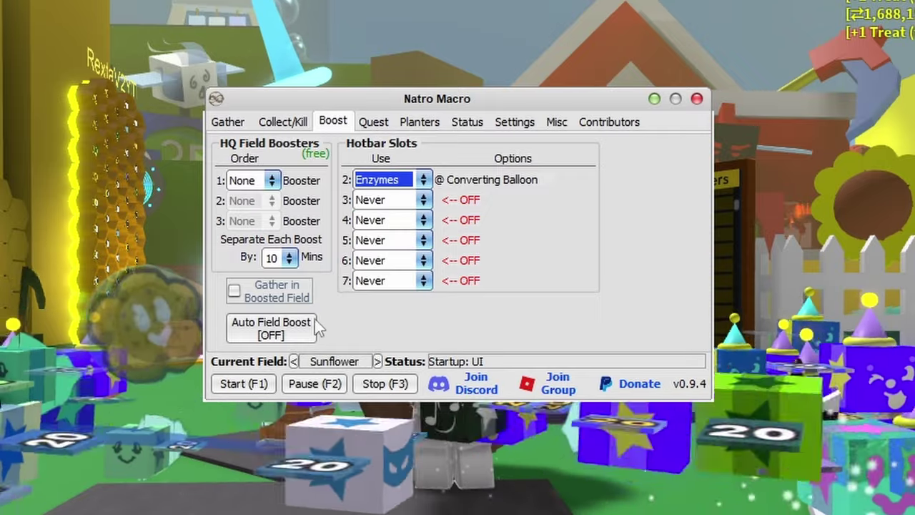
Open the Auto Field Boost settings and move their window around over the main window
left_click(293, 336)
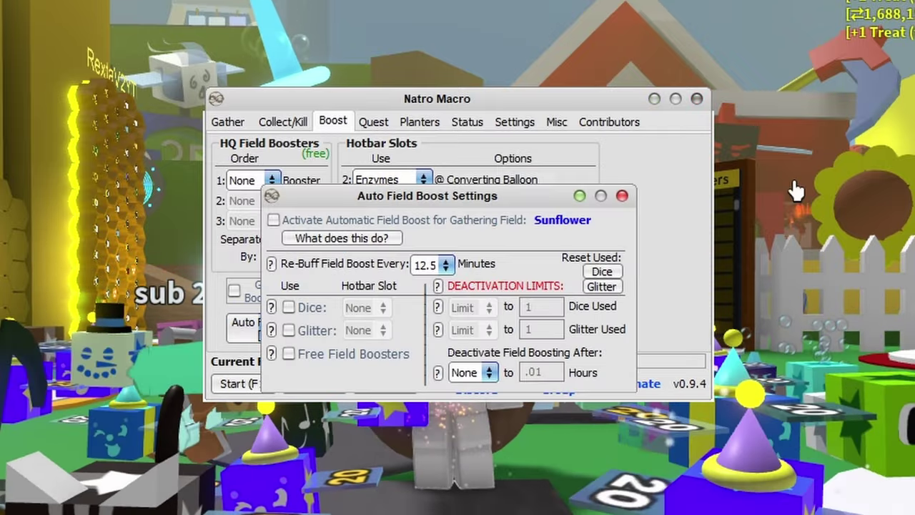
left_click_drag(492, 99, 780, 266)
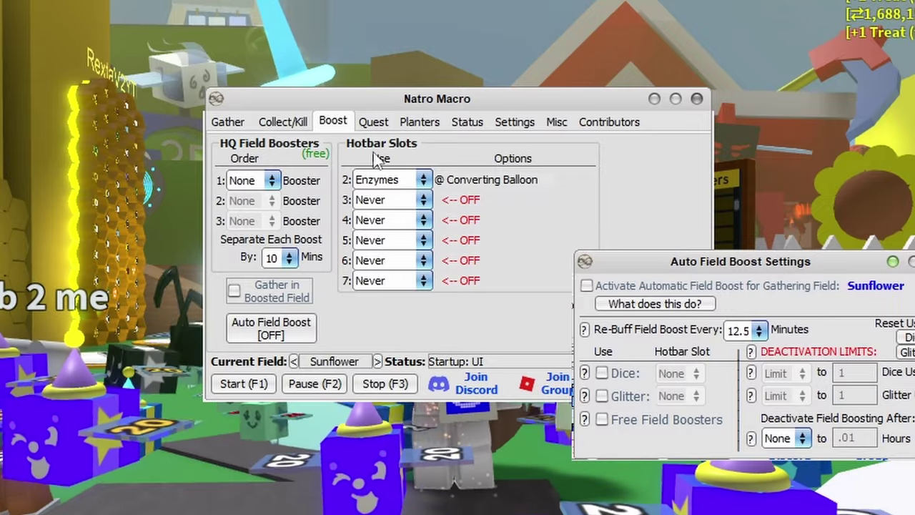
left_click_drag(639, 265, 334, 150)
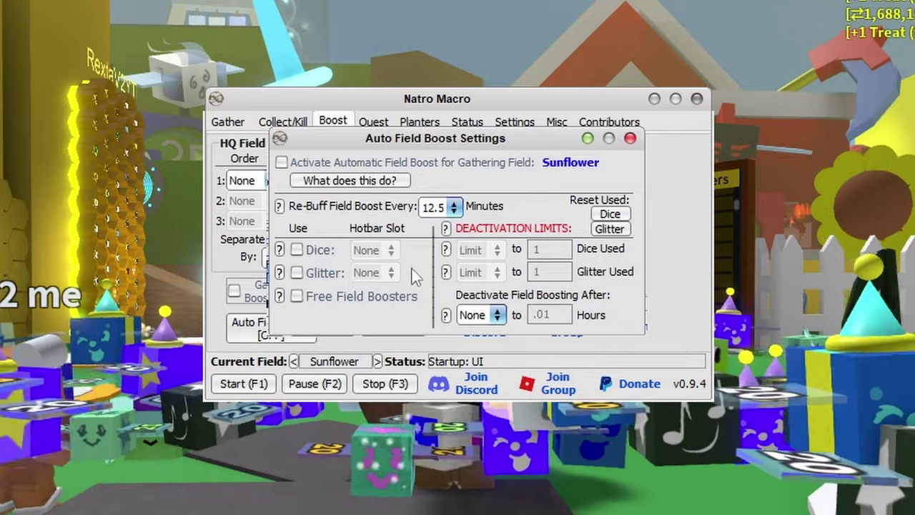
Enable Dice, Glitter and Free Field Boosters for auto field boost, with both the Dice and Glitter hotbar slots set to None
left_click(296, 249)
left_click(375, 251)
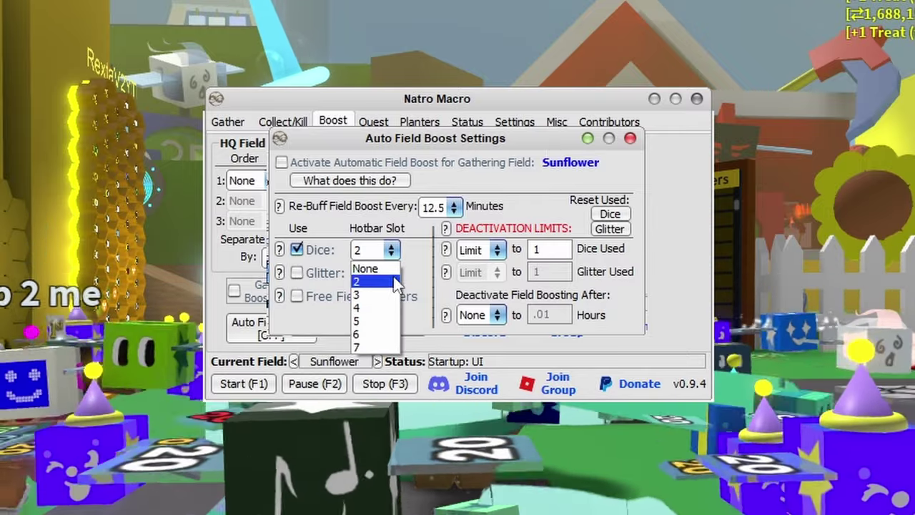
left_click(369, 267)
left_click(296, 272)
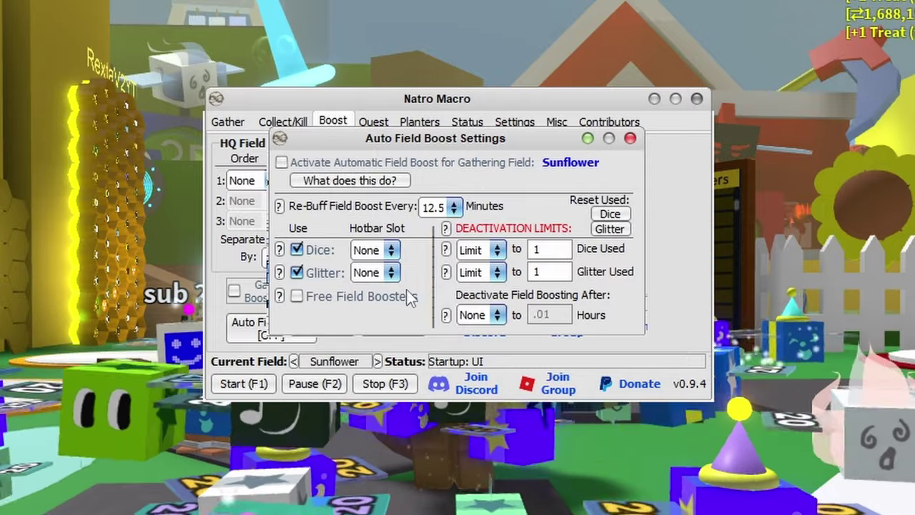
left_click(386, 273)
left_click(400, 288)
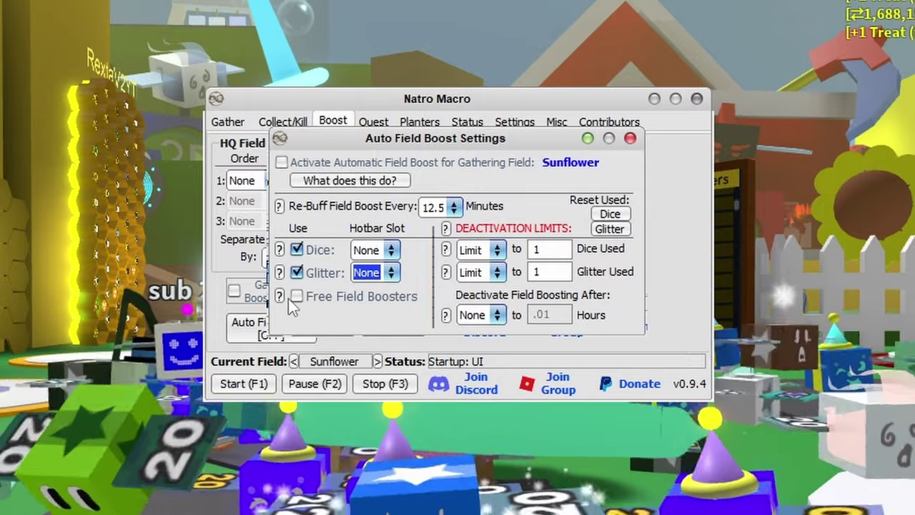
left_click(297, 297)
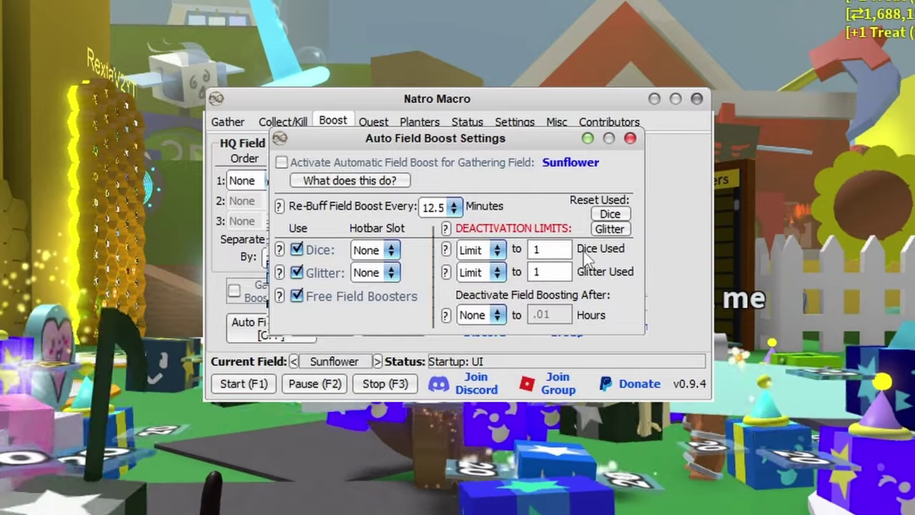
Set the deactivation limit for Dice Used to 10, and open the explanation of what Auto Field Boost does
left_click(546, 249)
type("0")
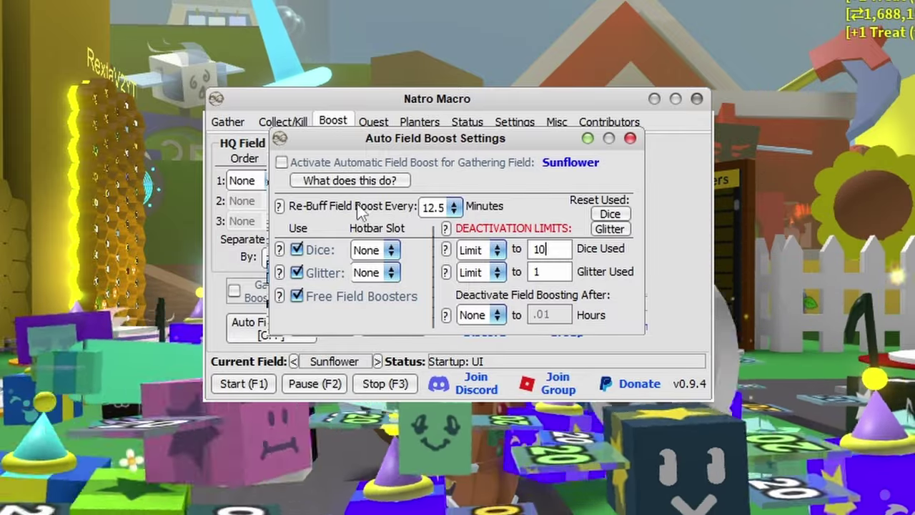
left_click(367, 188)
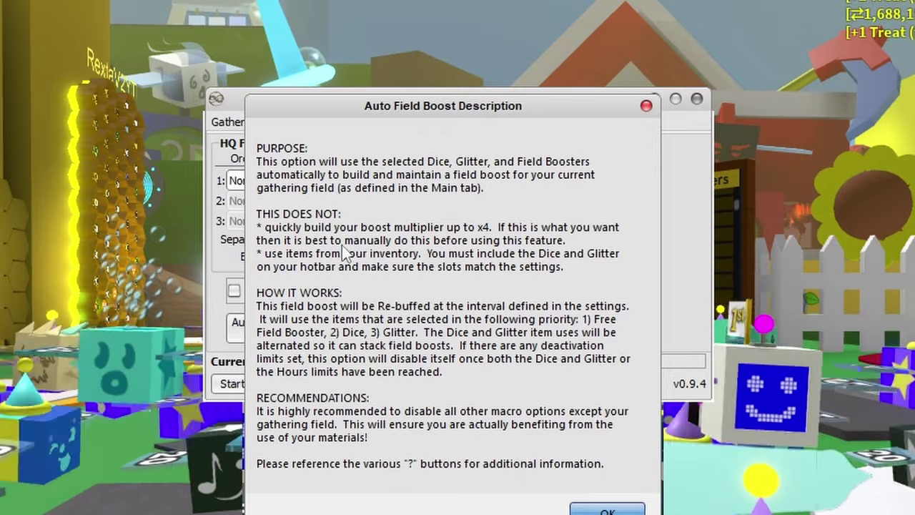
Enable Polar Bear quests, and try enabling Black Bear quests, dismissing the notice about repeatable quests
left_click(387, 123)
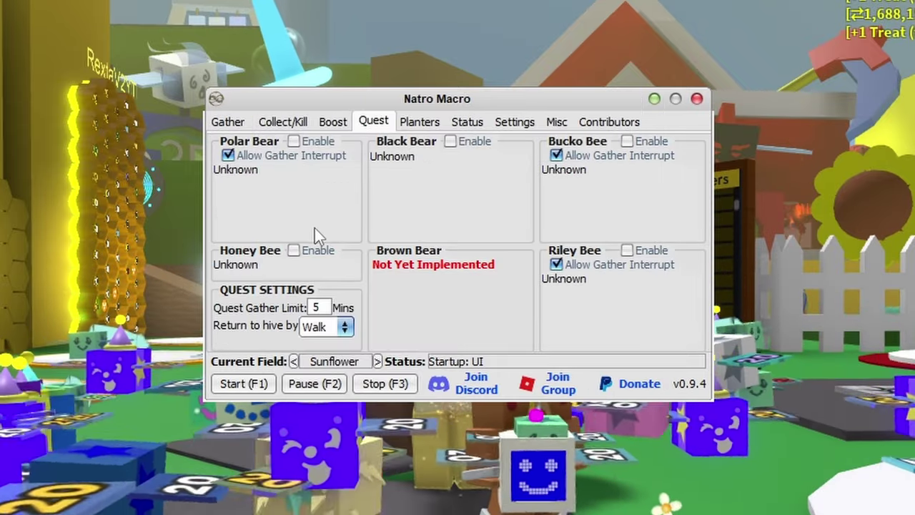
left_click(294, 141)
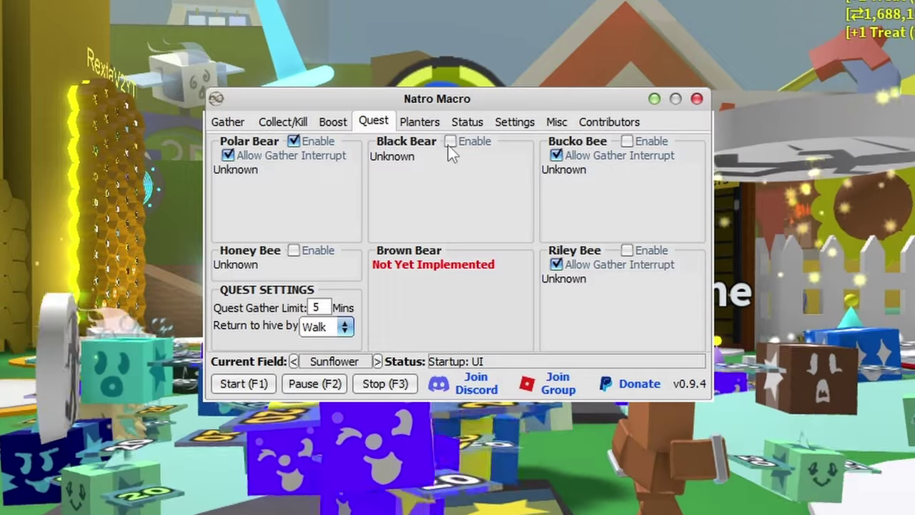
left_click(449, 143)
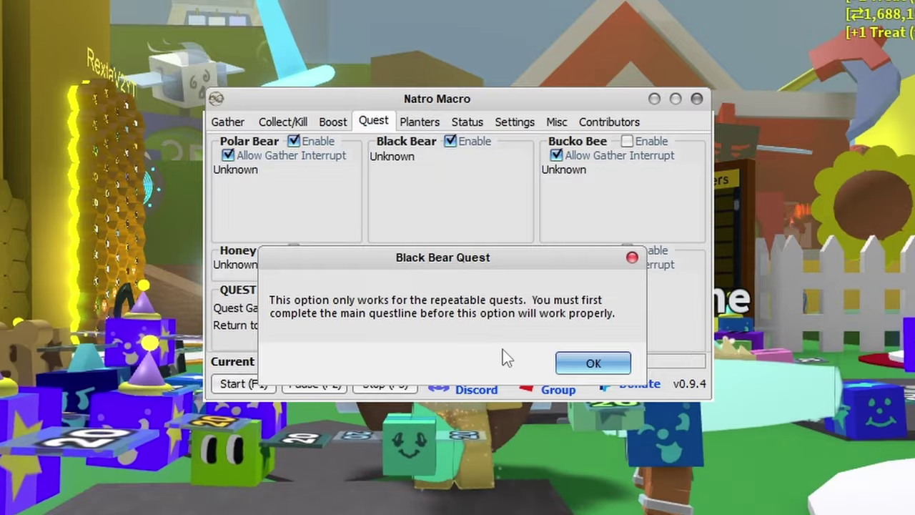
left_click(593, 363)
Try enabling the Bucko Bee and Riley Bee quests, and turn both off again
left_click(627, 141)
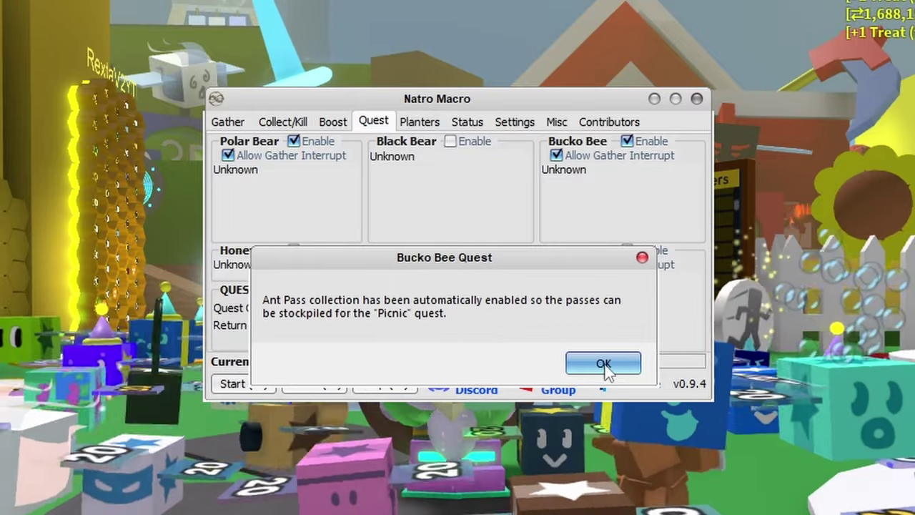
left_click(624, 359)
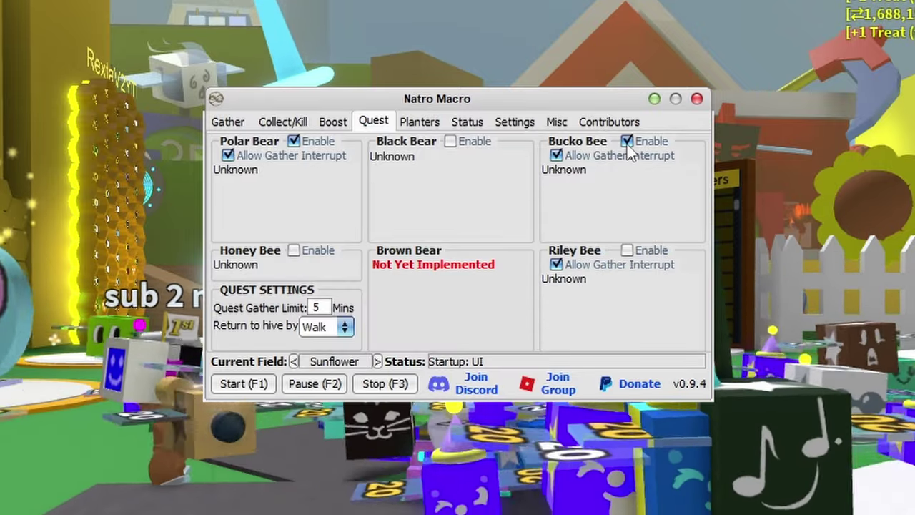
left_click(627, 140)
left_click(627, 251)
left_click(627, 250)
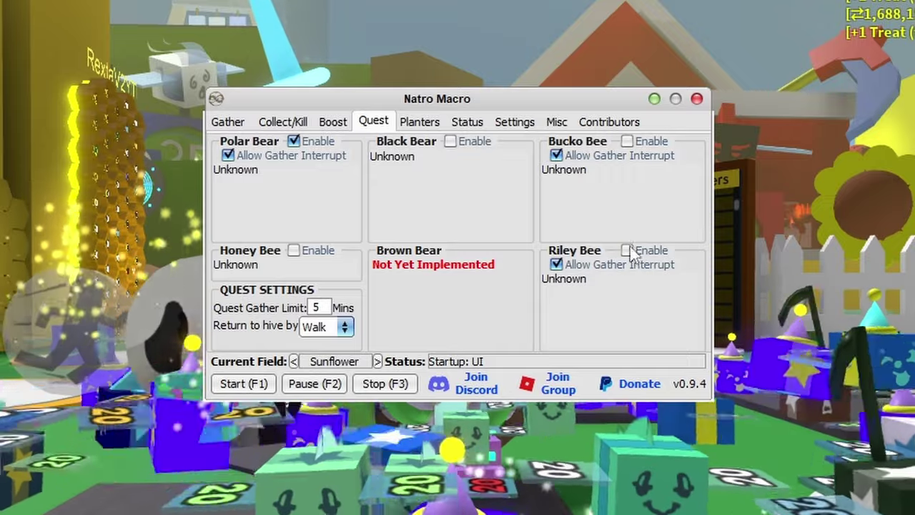
Set the quest settings to return to the hive by Reset
left_click(314, 326)
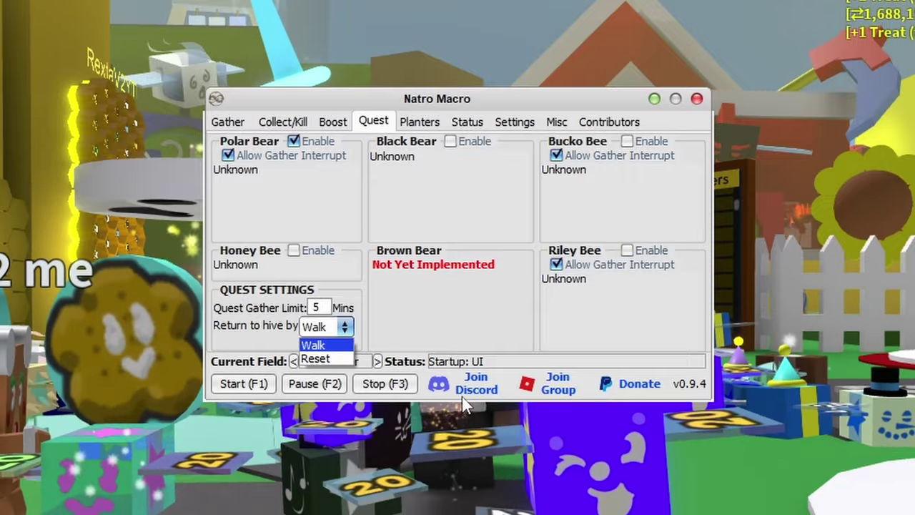
left_click(315, 359)
left_click(325, 326)
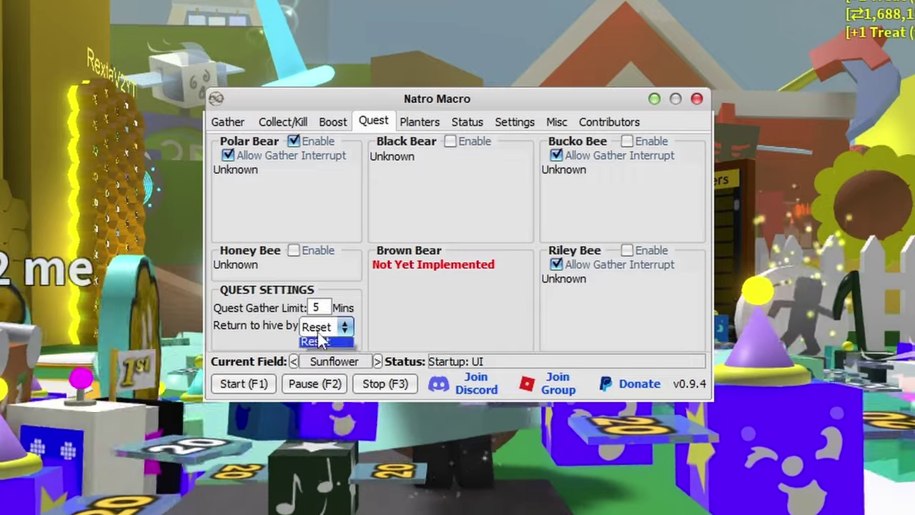
left_click(315, 359)
Switch the planters mode from OFF to + and apply the Red nectar preset
left_click(420, 121)
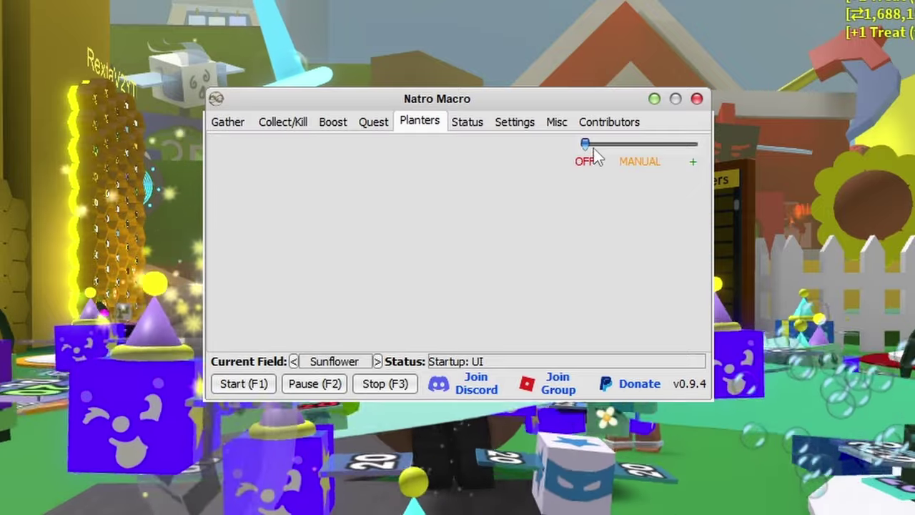
left_click_drag(585, 144, 720, 144)
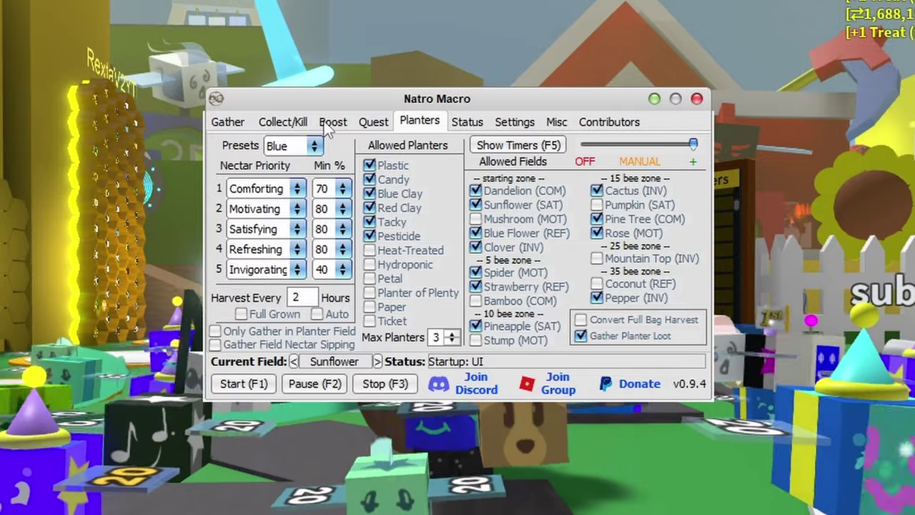
left_click(315, 146)
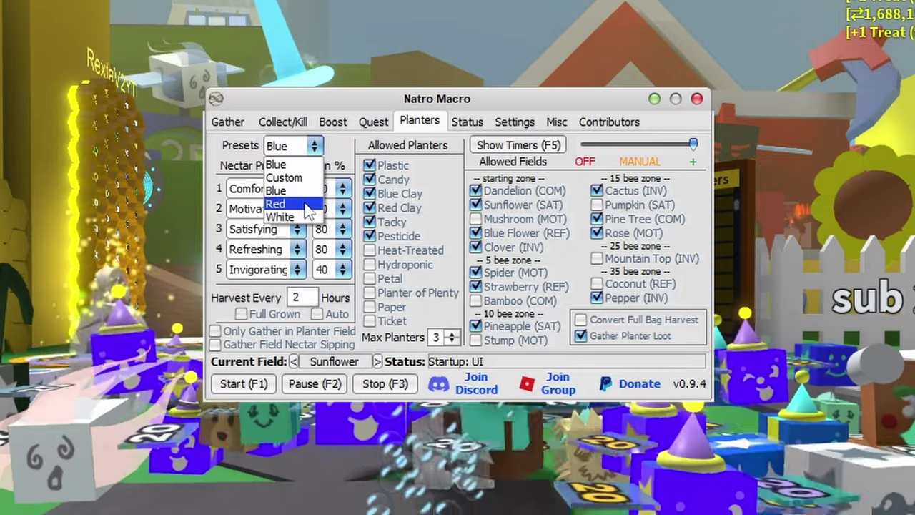
left_click(308, 205)
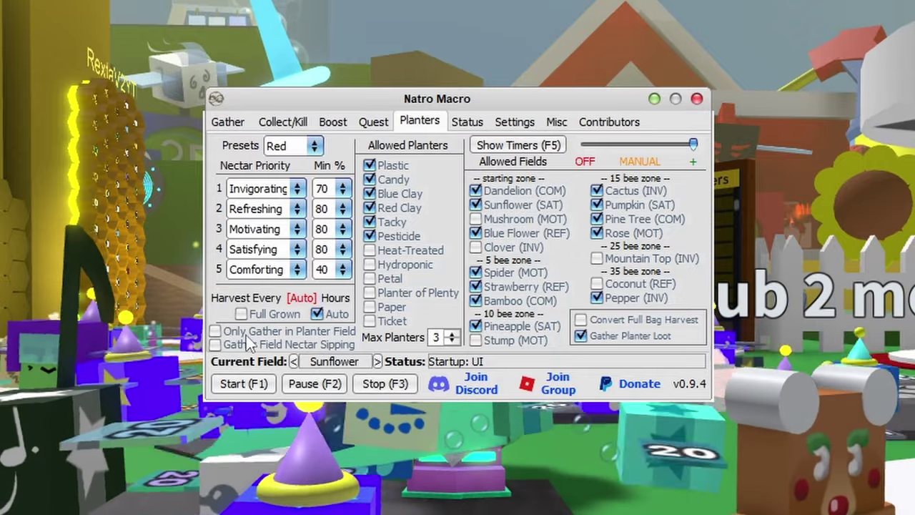
Switch planter harvesting from Auto to every 2 hours, and try the Only Gather in Planter Field option, closing its warning without accepting
left_click(242, 314)
left_click(250, 315)
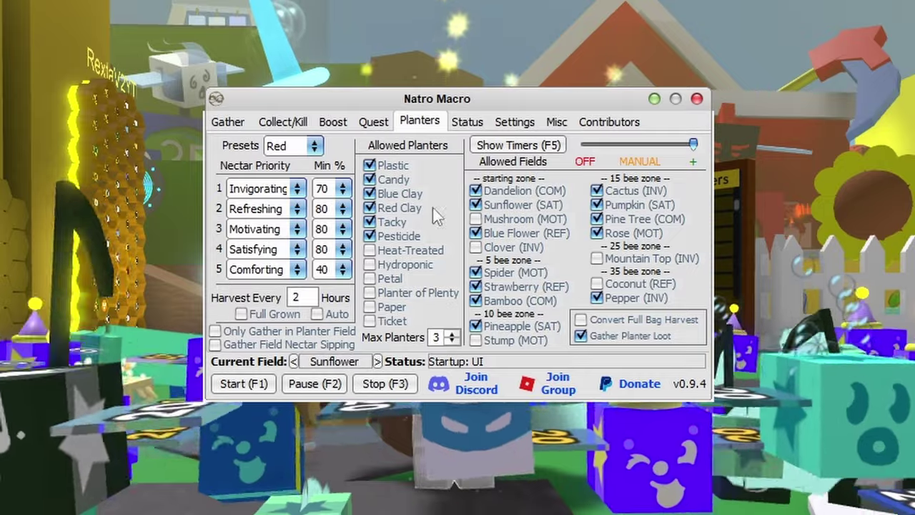
left_click(215, 331)
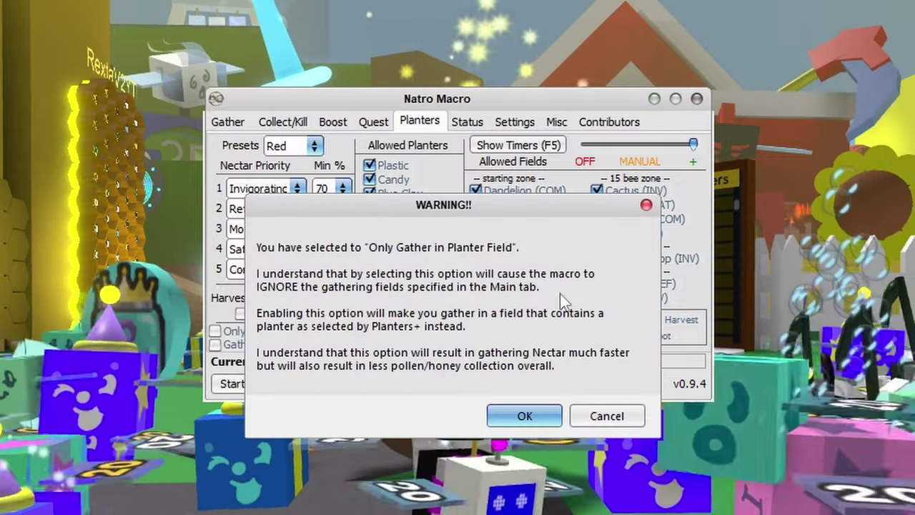
left_click(648, 206)
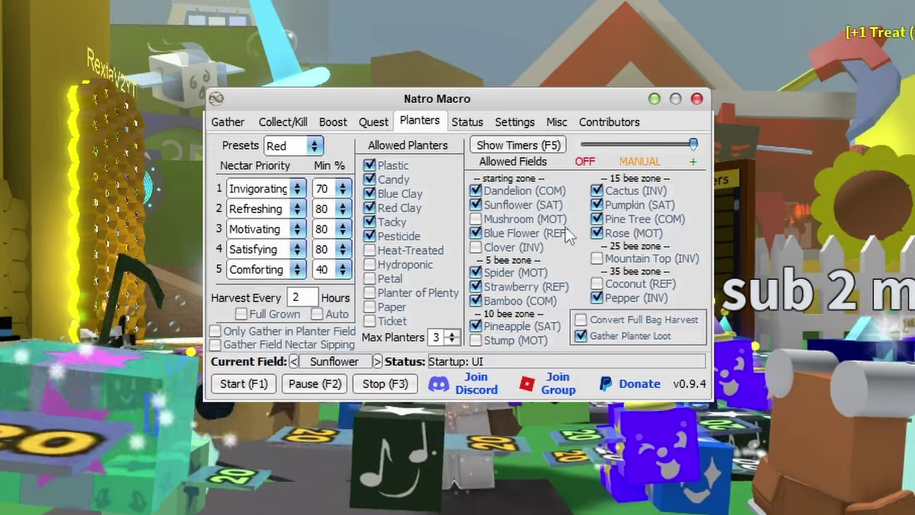
Lower Max Planters to 2 and restore it to 3
left_click(453, 341)
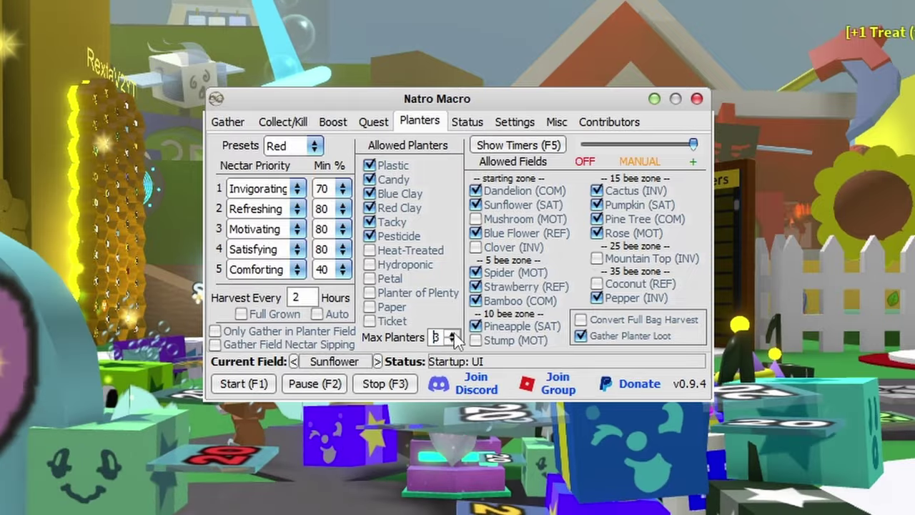
left_click(453, 335)
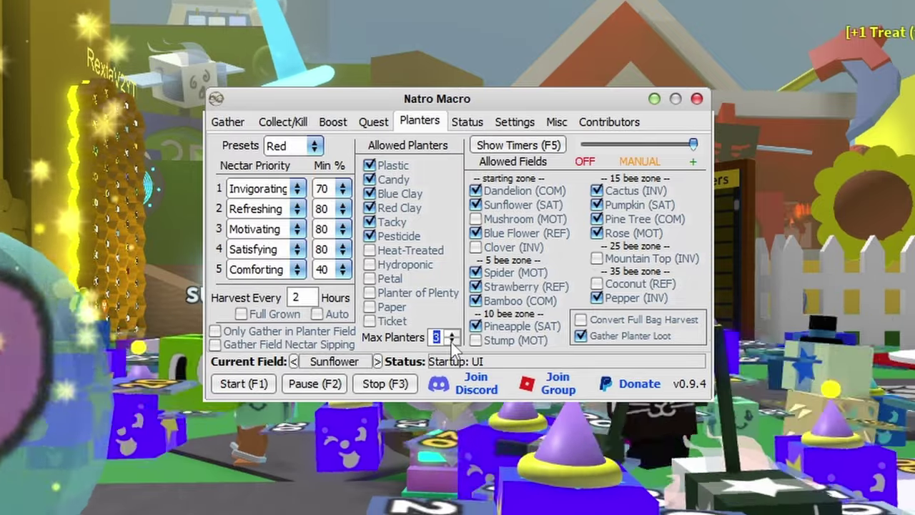
left_click(452, 341)
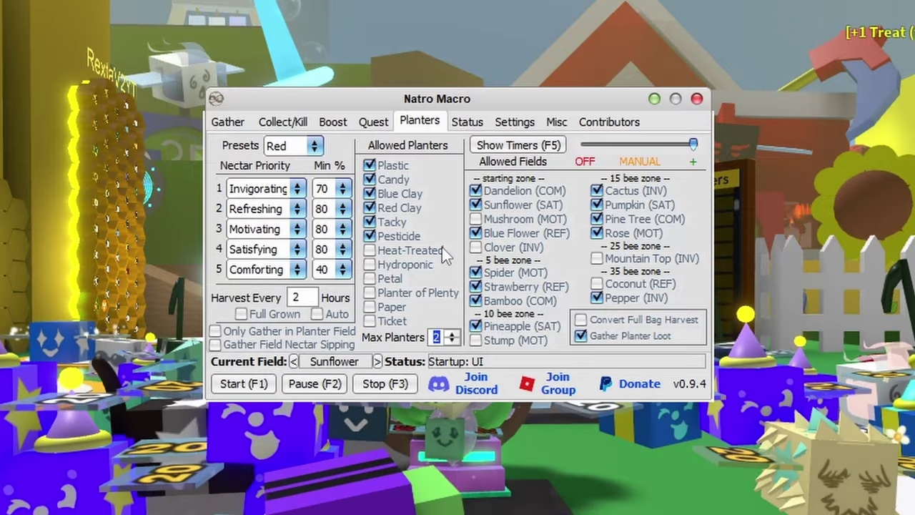
left_click(457, 336)
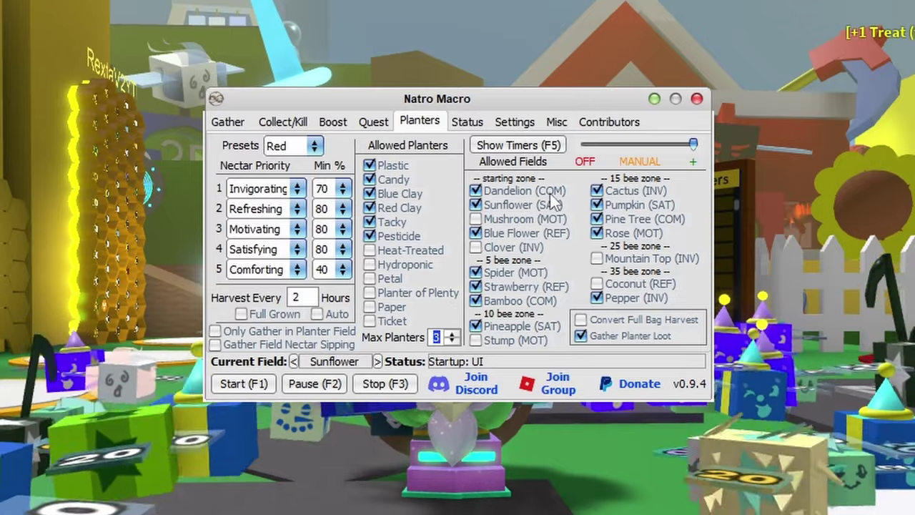
Show the planter timers window and hide it again
left_click(518, 145)
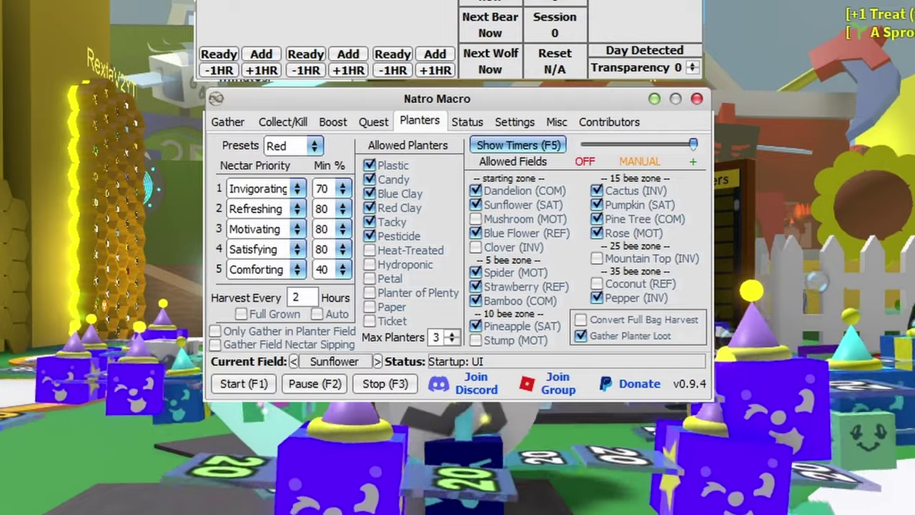
key("F5")
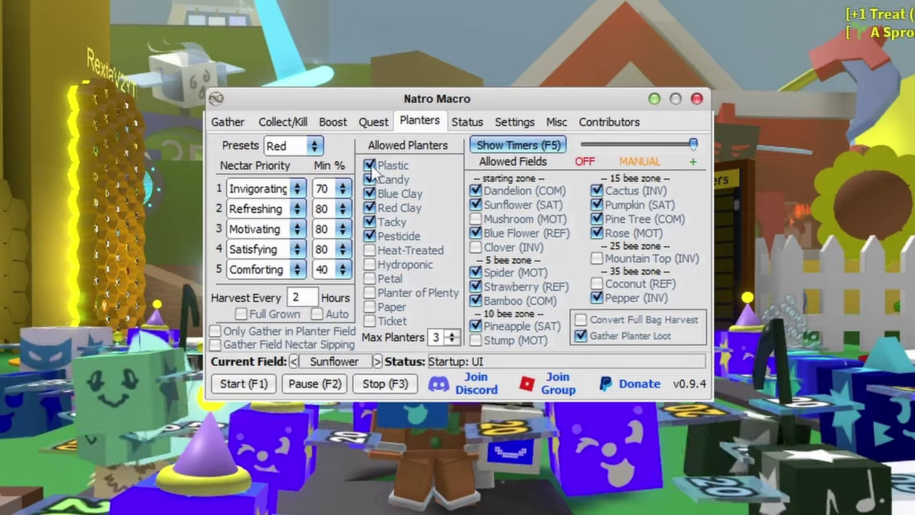
Open the Discord integration settings and enable Webhook URL, Screenshots and User ID (Pings)
left_click(467, 122)
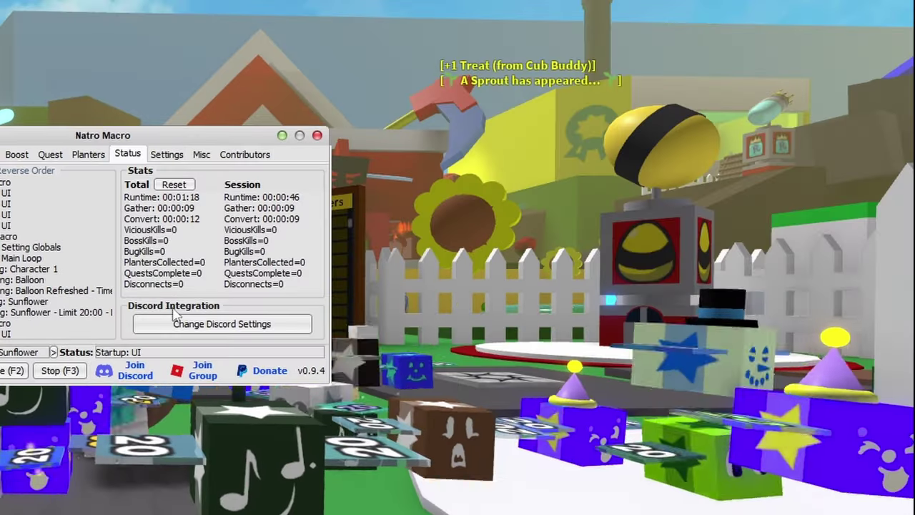
left_click(184, 323)
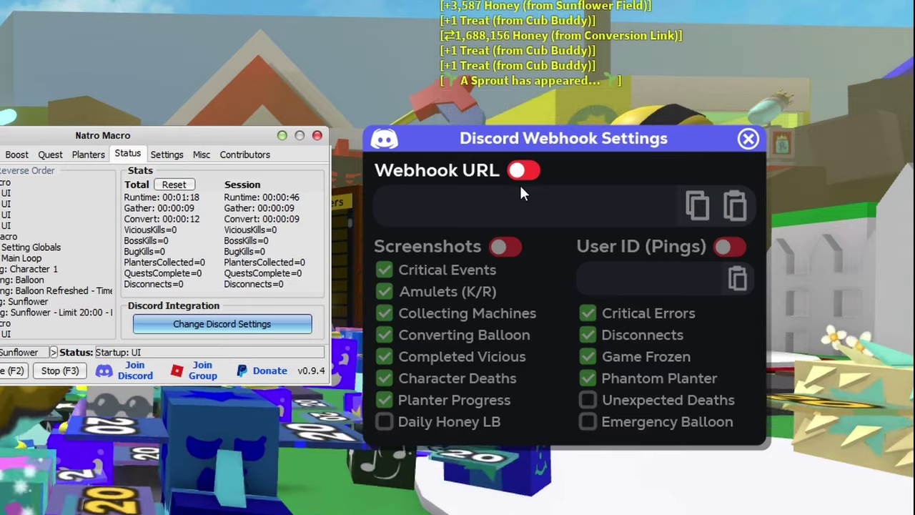
left_click(523, 172)
left_click(523, 172)
left_click(523, 172)
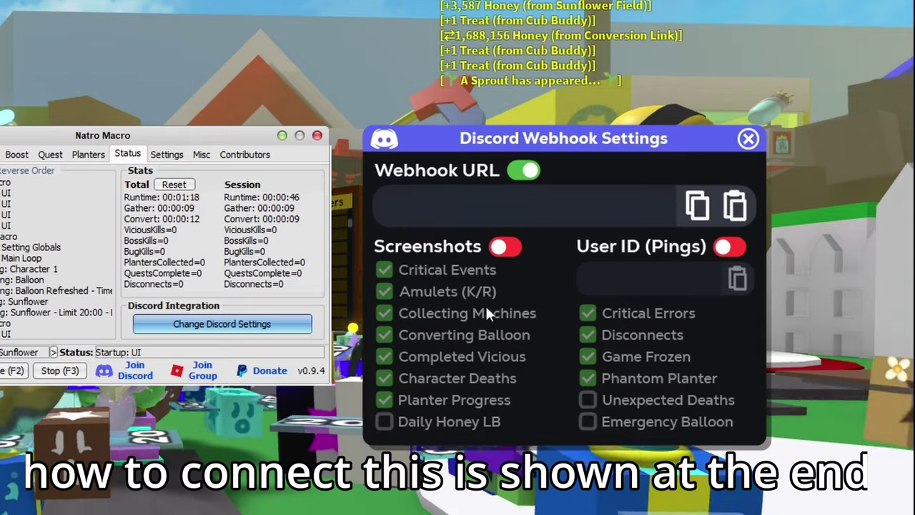
left_click(499, 248)
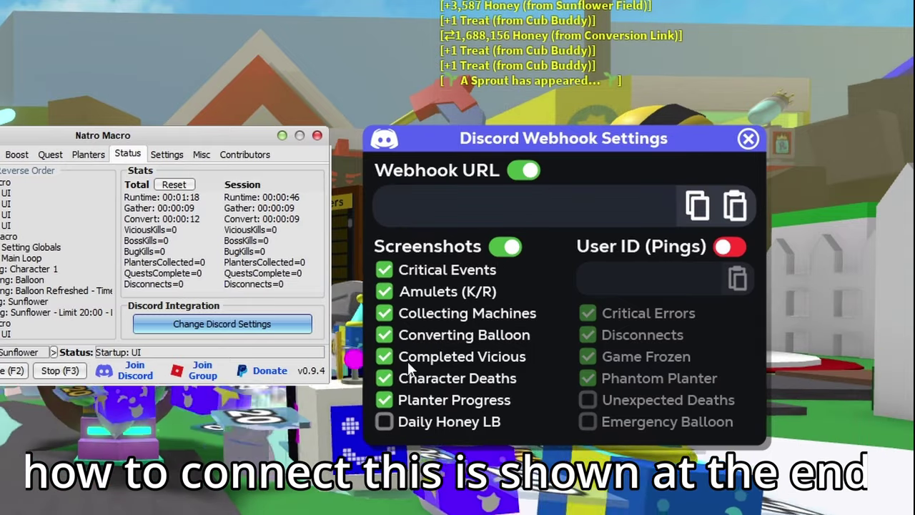
left_click(728, 246)
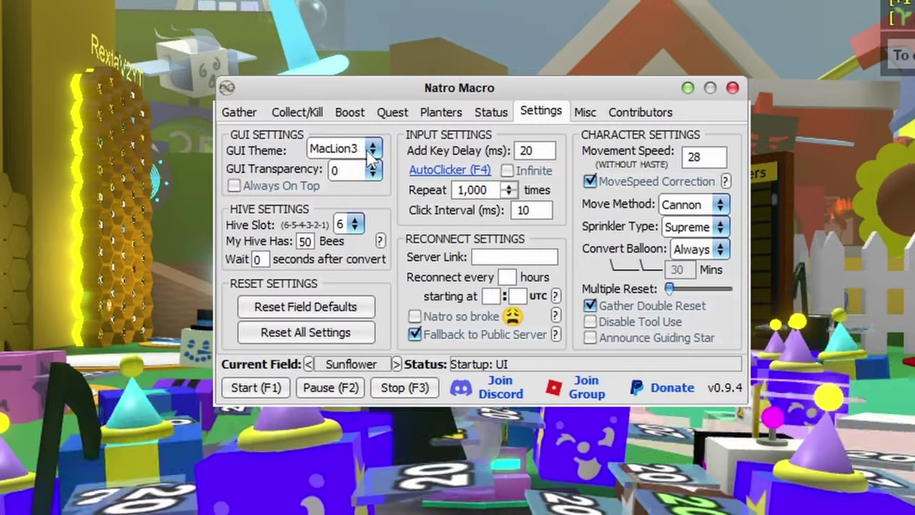
Try the Minimal GUI theme and GUI transparency values of 5 and 35, and return the transparency to 0
left_click(369, 150)
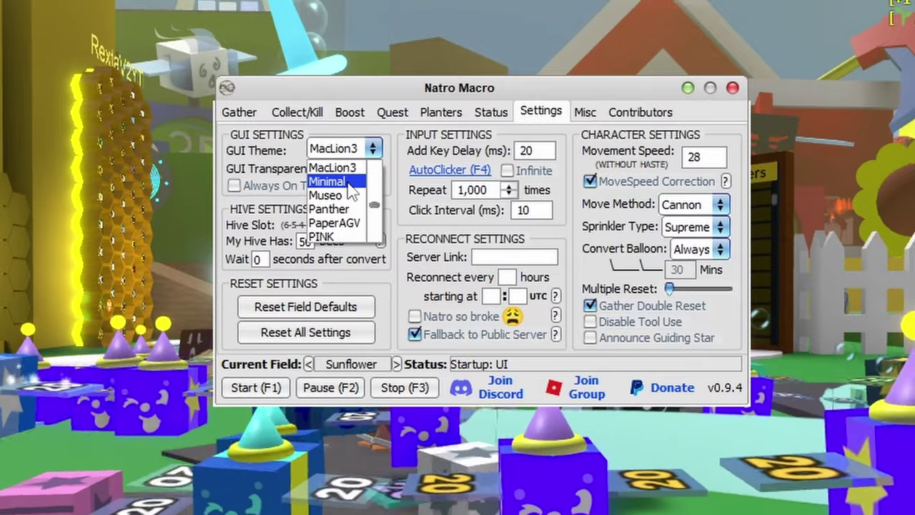
left_click(349, 183)
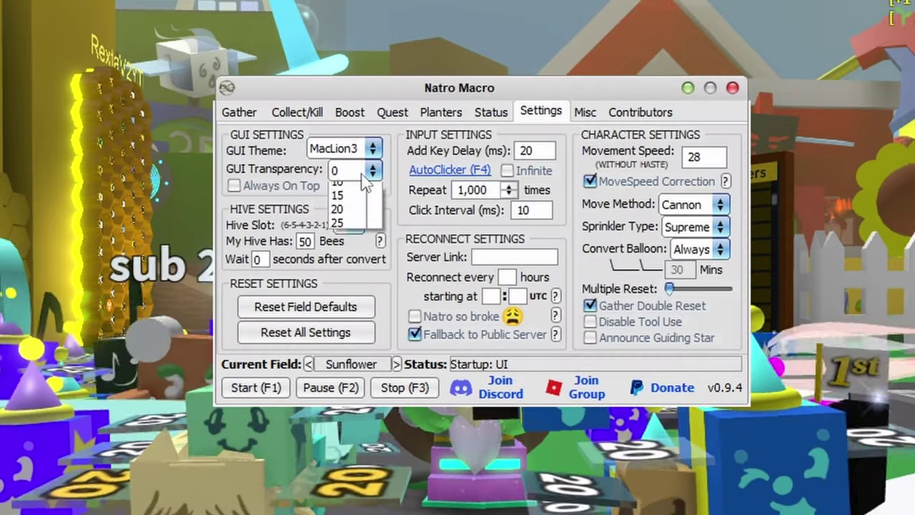
left_click(357, 200)
left_click(366, 172)
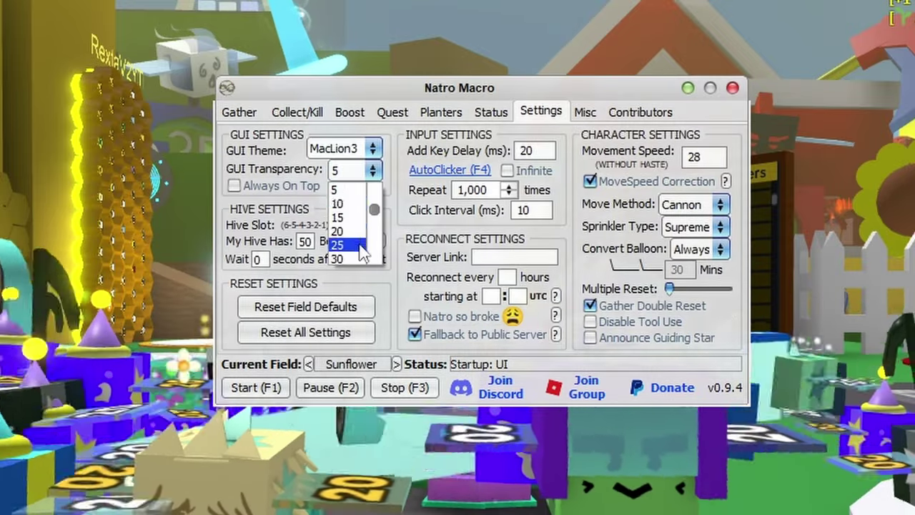
left_click(351, 241)
left_click(364, 172)
scroll(351, 228, "down", 2)
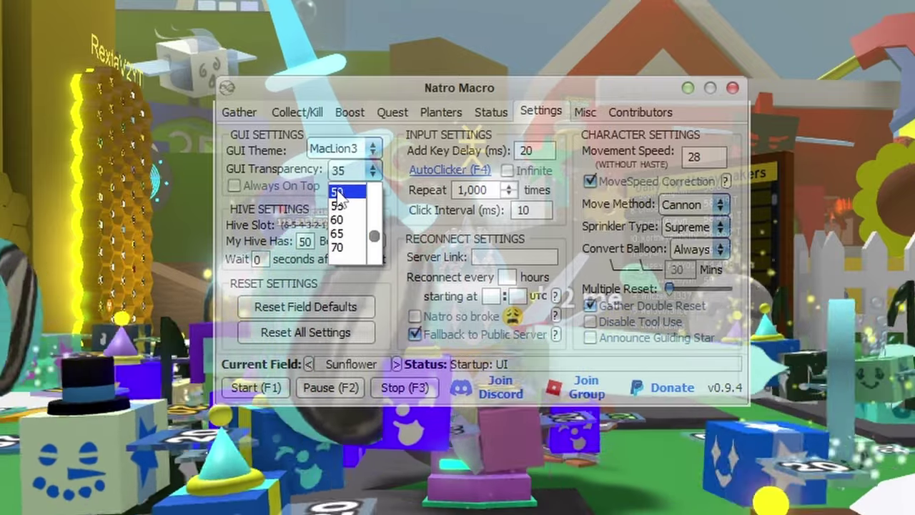
scroll(351, 229, "up", 4)
left_click(342, 189)
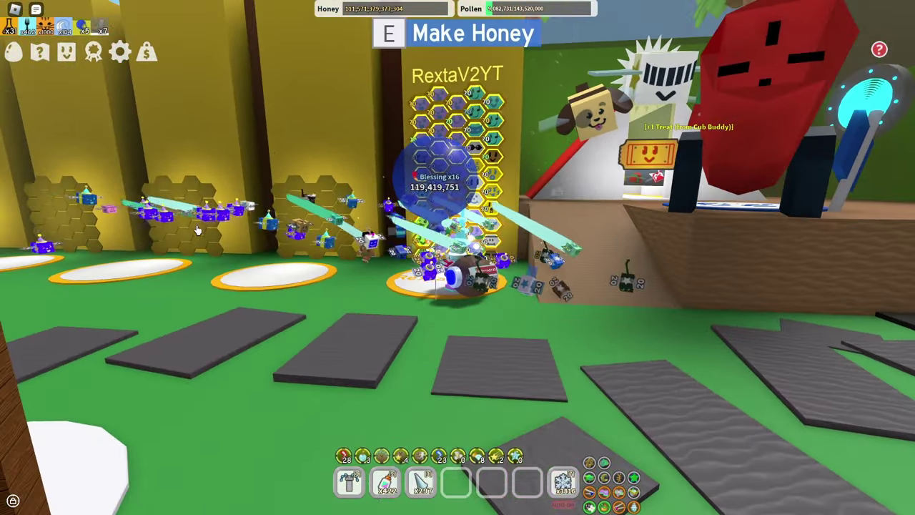
Return from the game to the Natro Macro window and stop the macro
key("super")
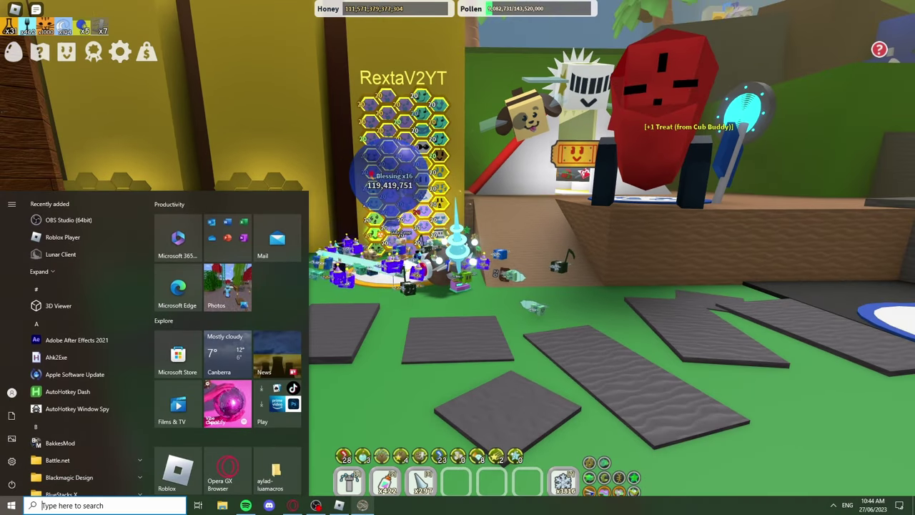
key("F3")
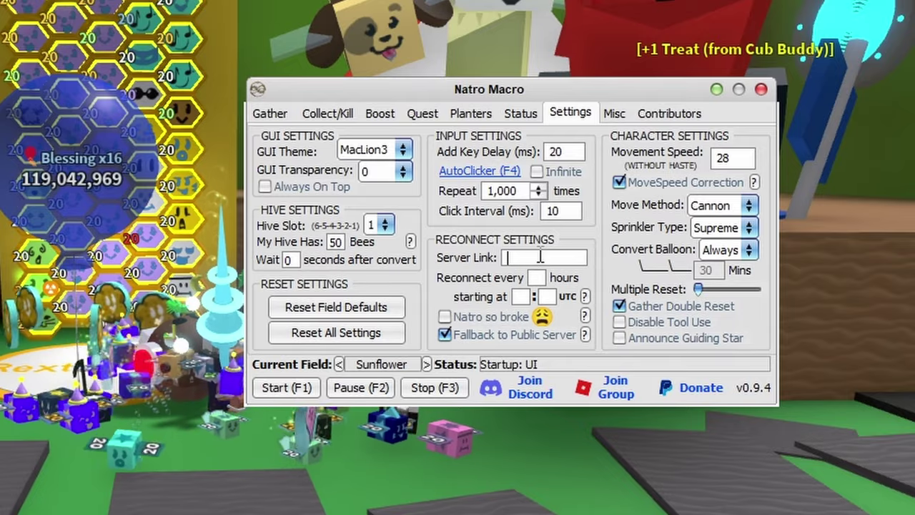
Start the macro, stop it again, and move its window aside to uncover the game
key("F1")
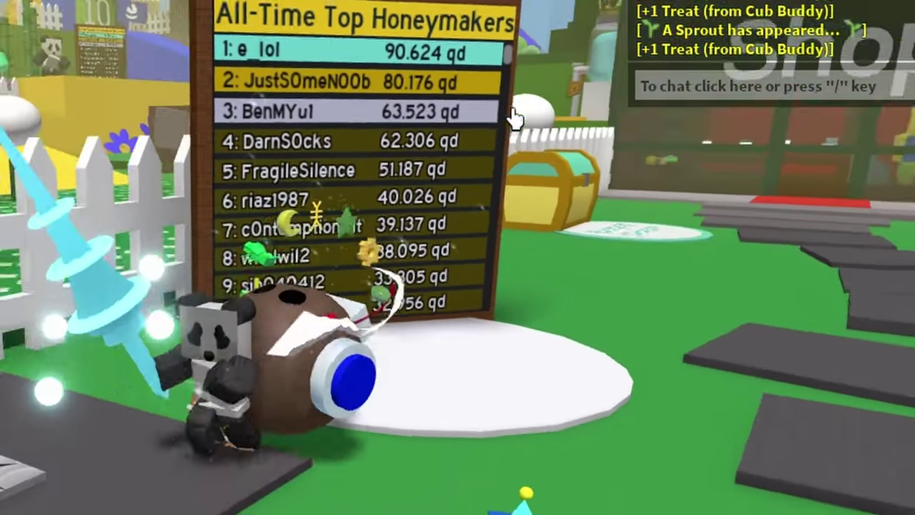
key("F3")
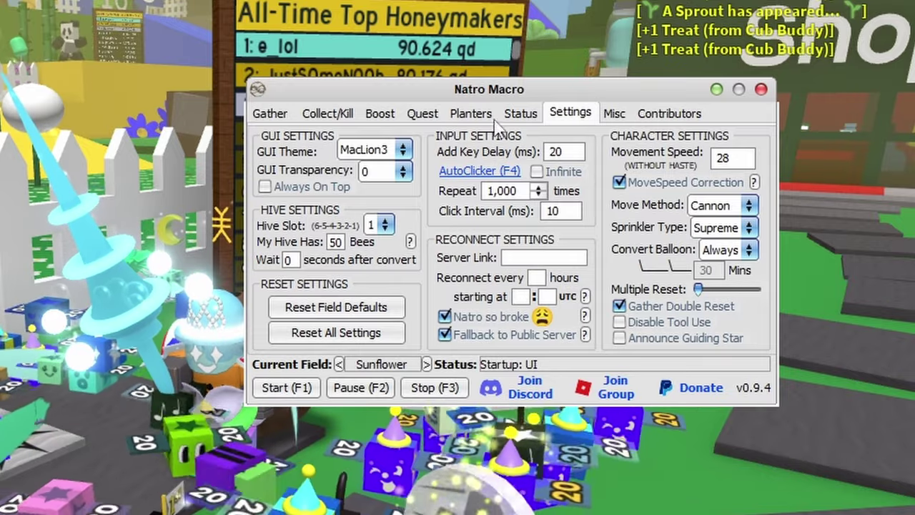
left_click_drag(496, 127, 0, 50)
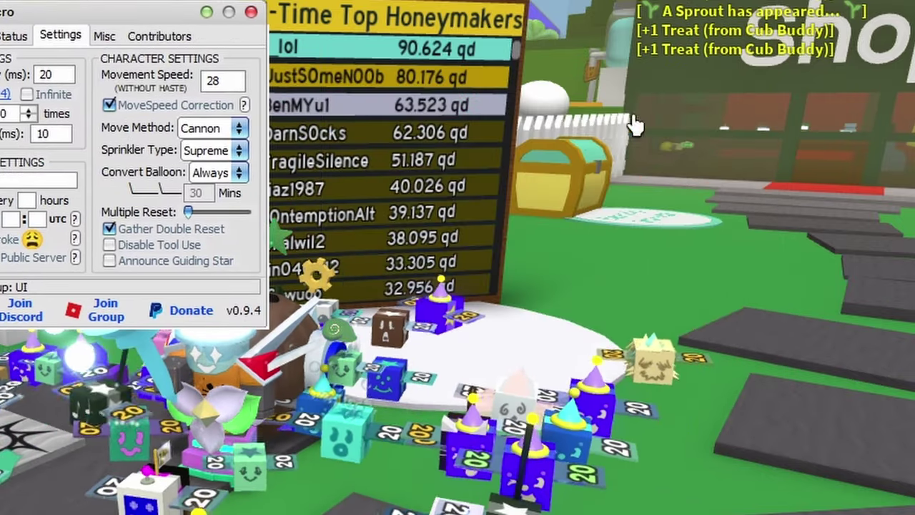
Examine the character's Movespeed in the game's stats list and the active Haste buff while moving around the map
mouse_move(837, 107)
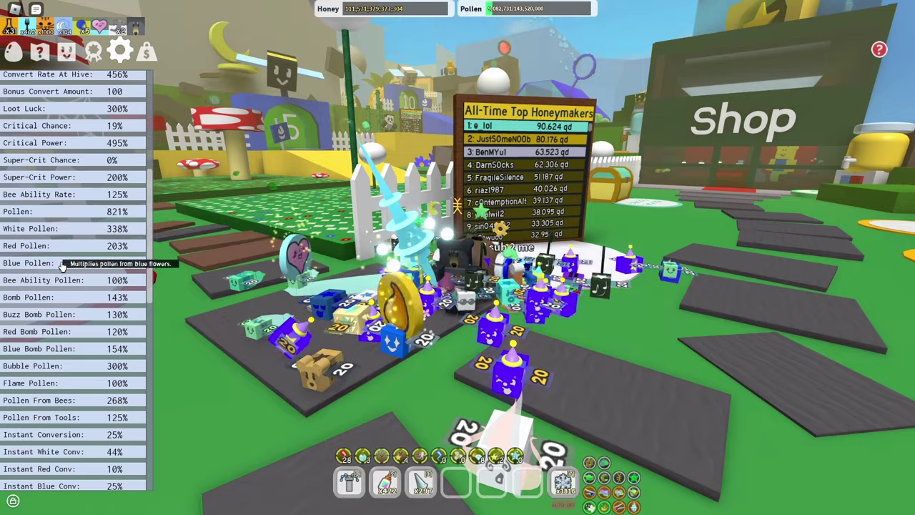
scroll(34, 400, "down", 10)
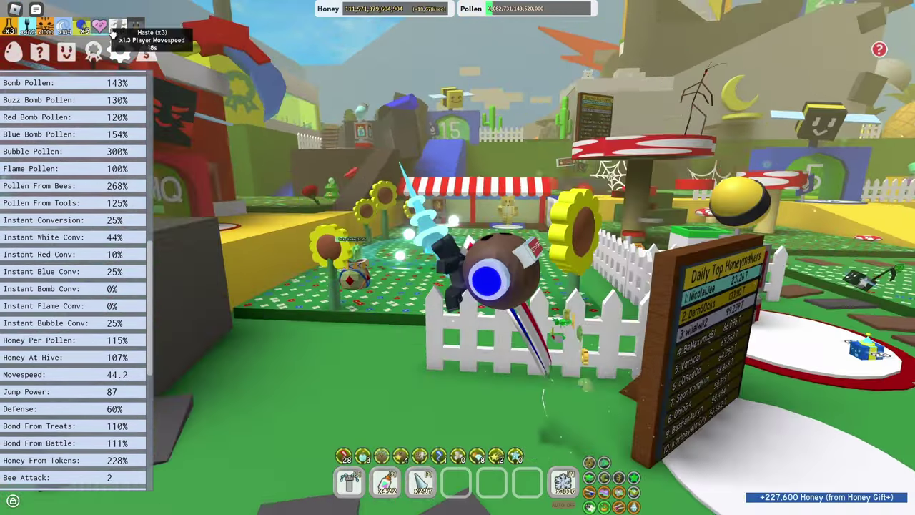
key("w")
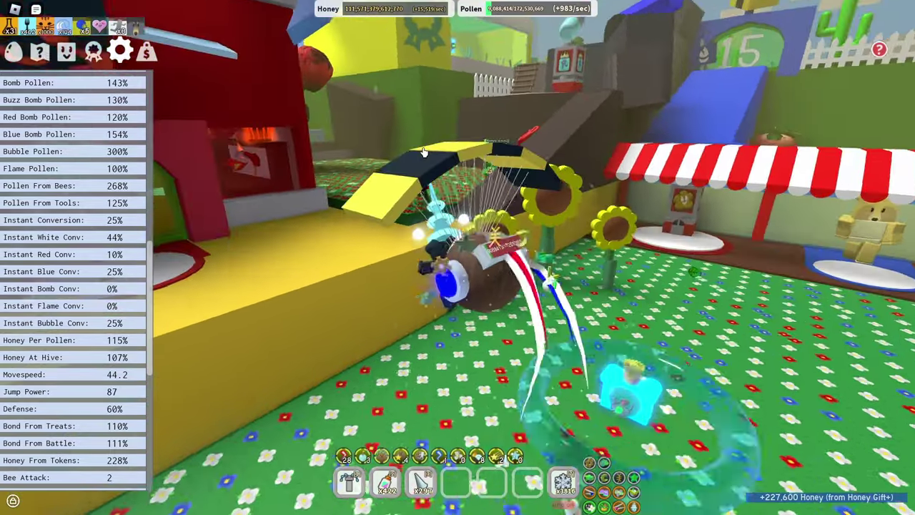
key("w")
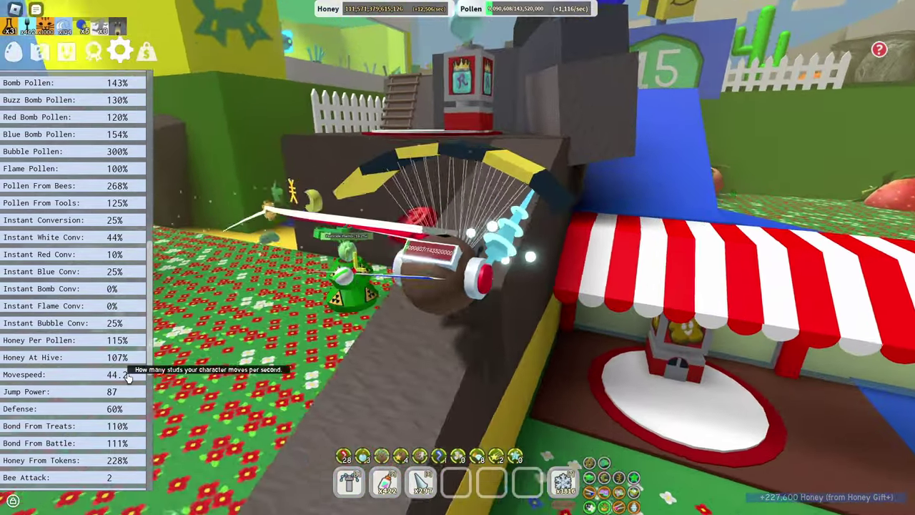
key("w")
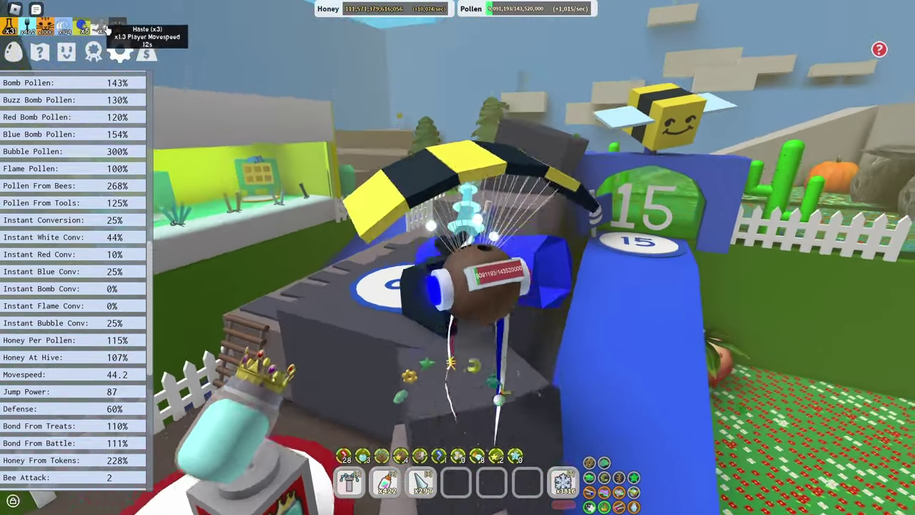
key("e")
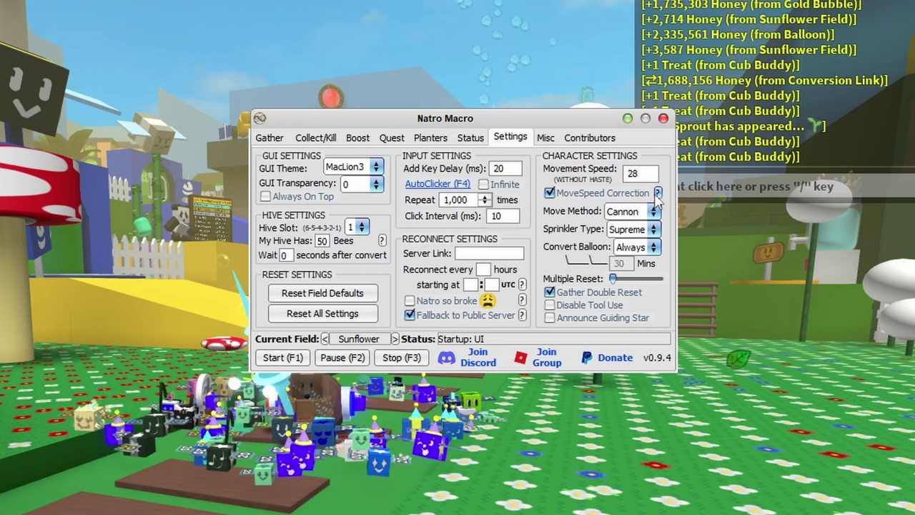
Read the MoveSpeed Correction explanation in Natro Macro's character settings and close it
left_click(658, 194)
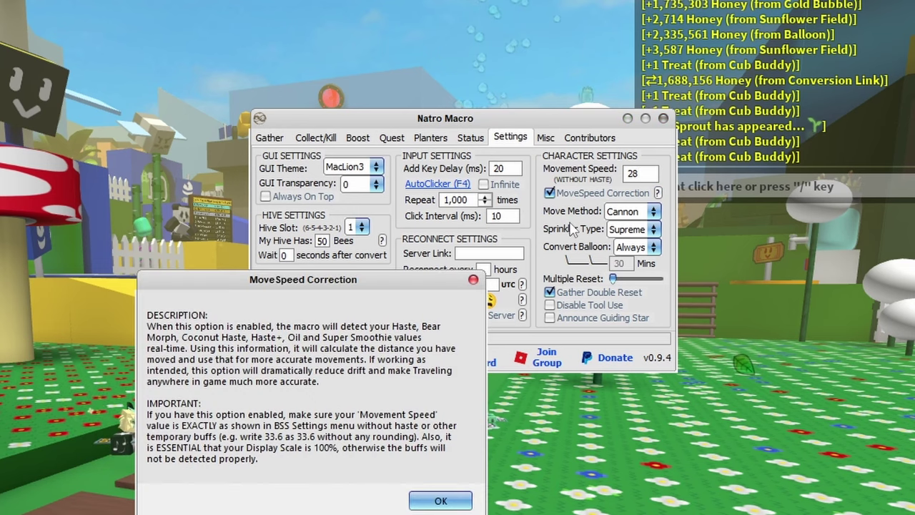
left_click(474, 280)
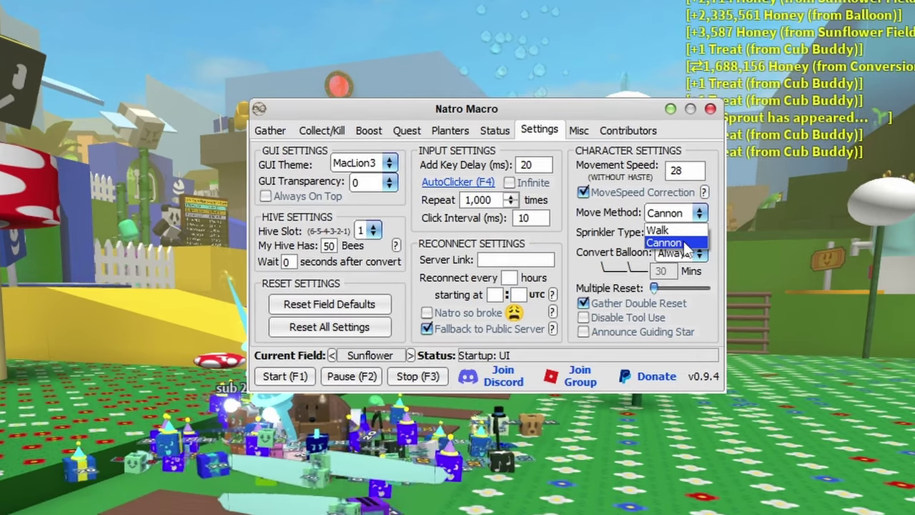
Choose Cannon as the Move Method and Supreme as the Sprinkler Type in the character settings
left_click(666, 243)
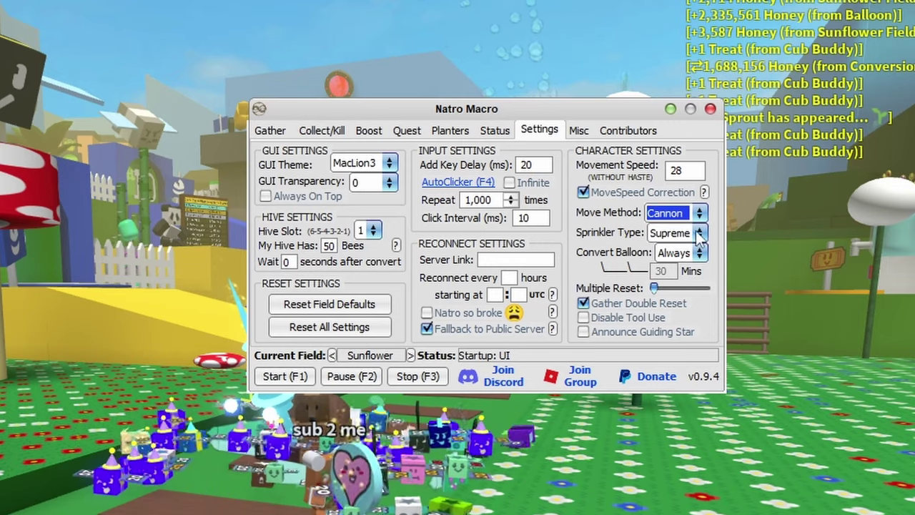
left_click(699, 234)
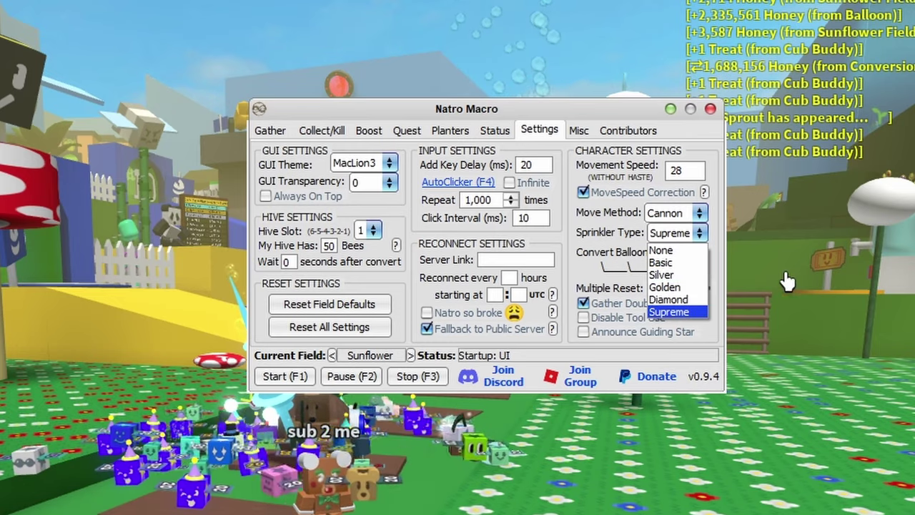
left_click(690, 230)
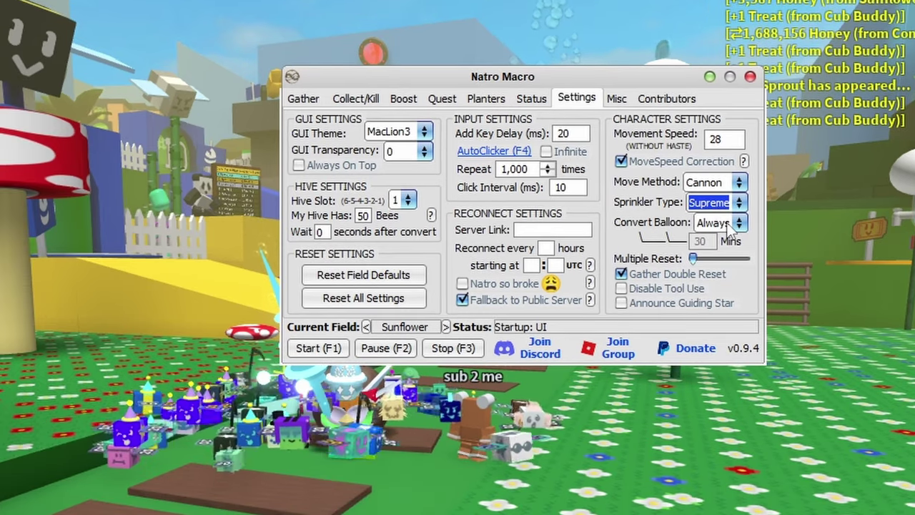
Review the Convert Balloon choices, keeping Always, and try Multiple Reset at 2 before returning it to its lowest setting
left_click(729, 226)
left_click(729, 226)
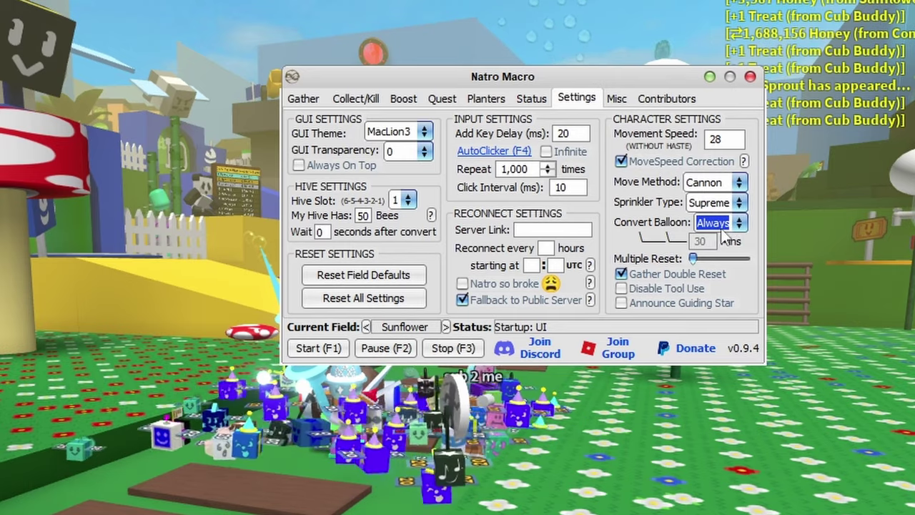
left_click(719, 223)
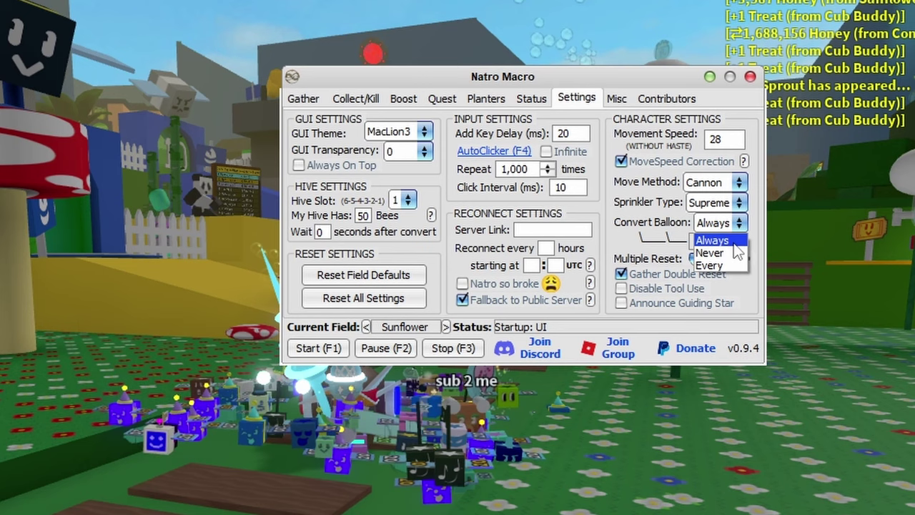
left_click(724, 265)
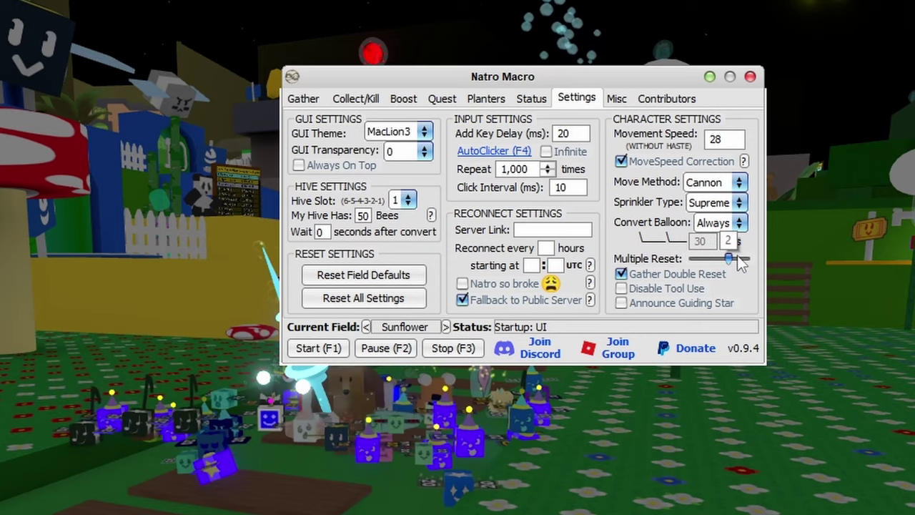
left_click_drag(742, 265, 699, 263)
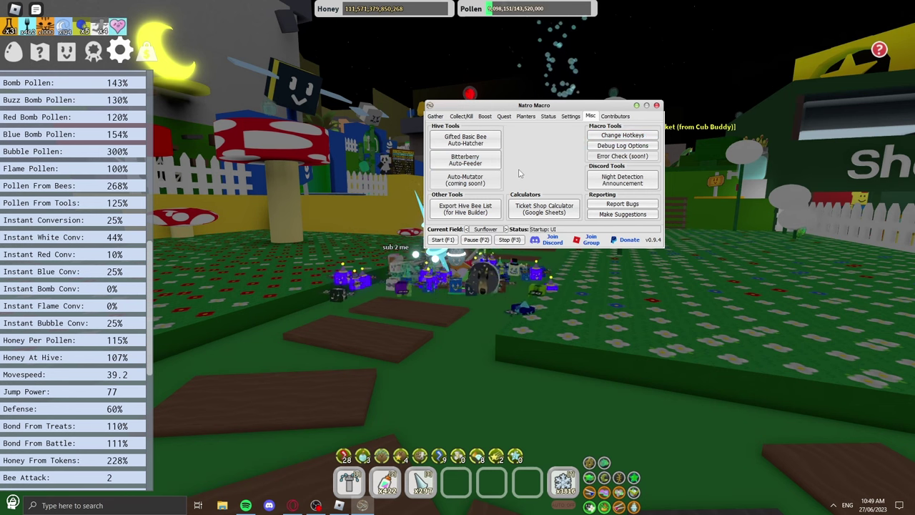
View the Gifted Basic Bee Auto-Hatcher introduction and the Debug Log Options, closing each one
left_click(476, 140)
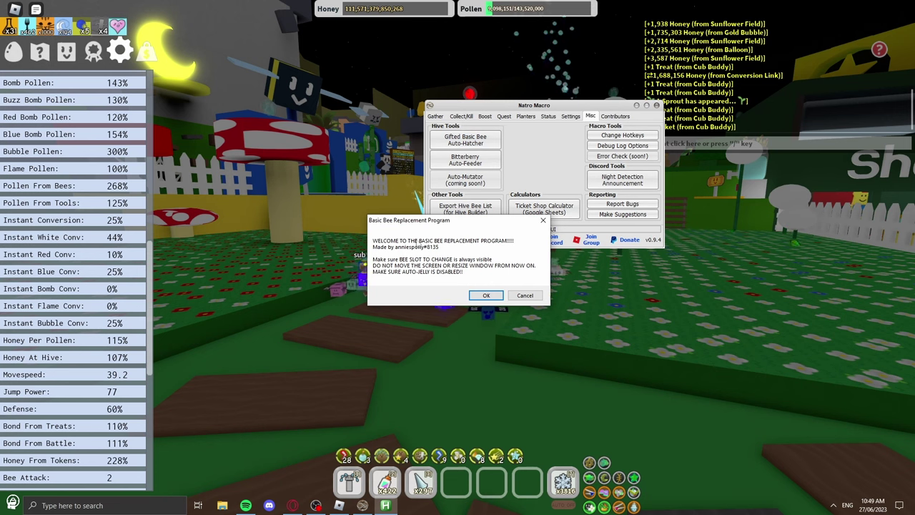
left_click(486, 295)
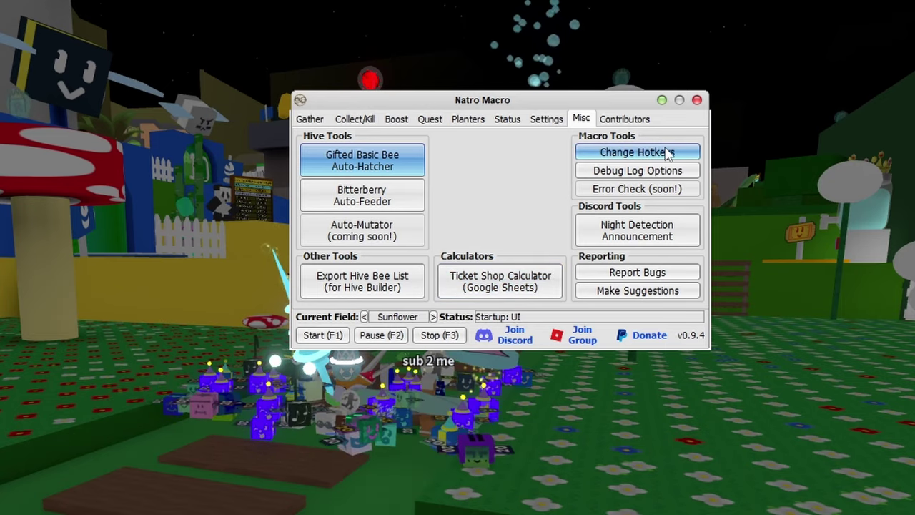
left_click(600, 172)
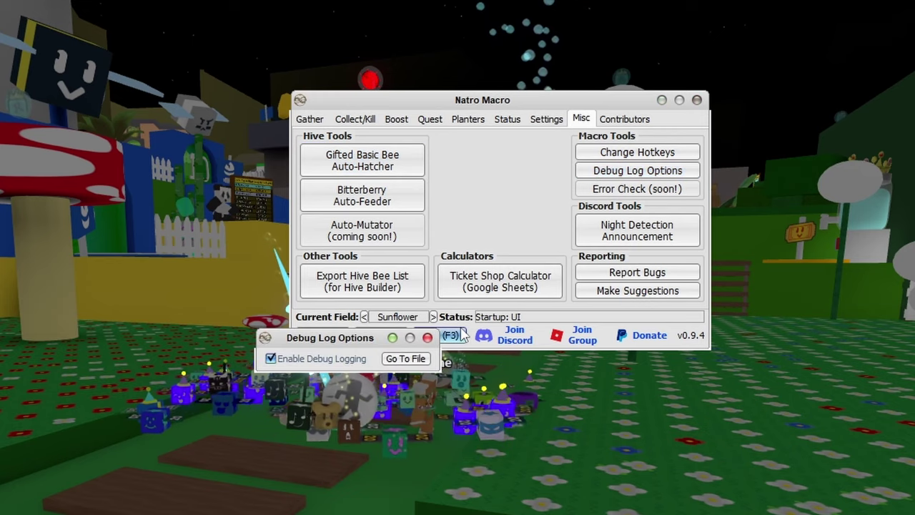
left_click(427, 337)
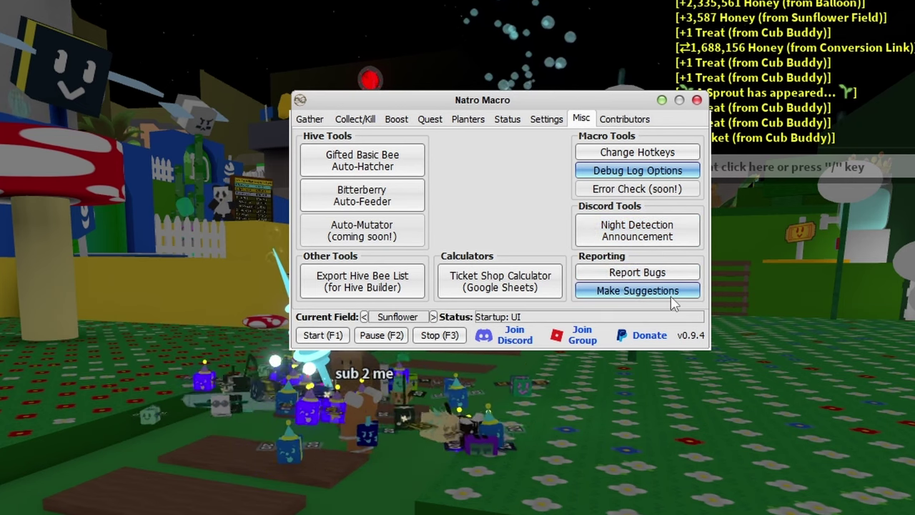
Browse forward and back through the pages of the project's contributors list
left_click(624, 119)
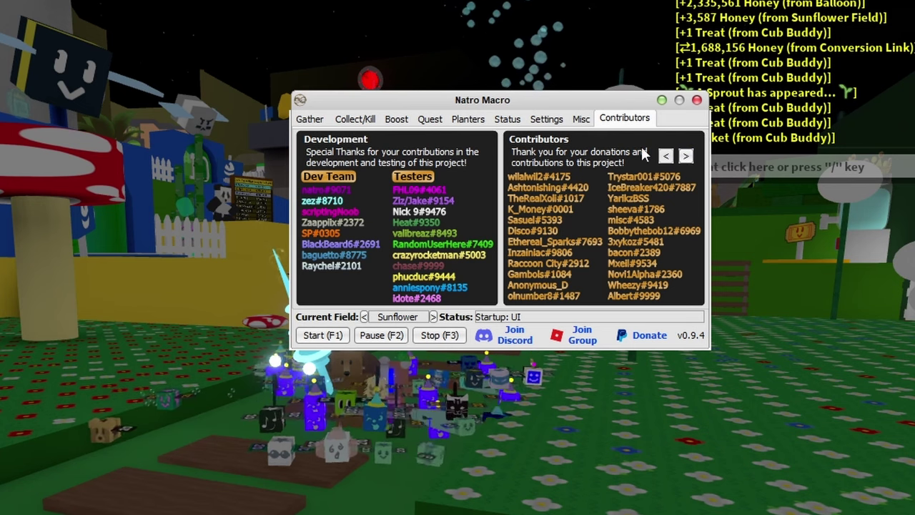
left_click(688, 157)
left_click(688, 158)
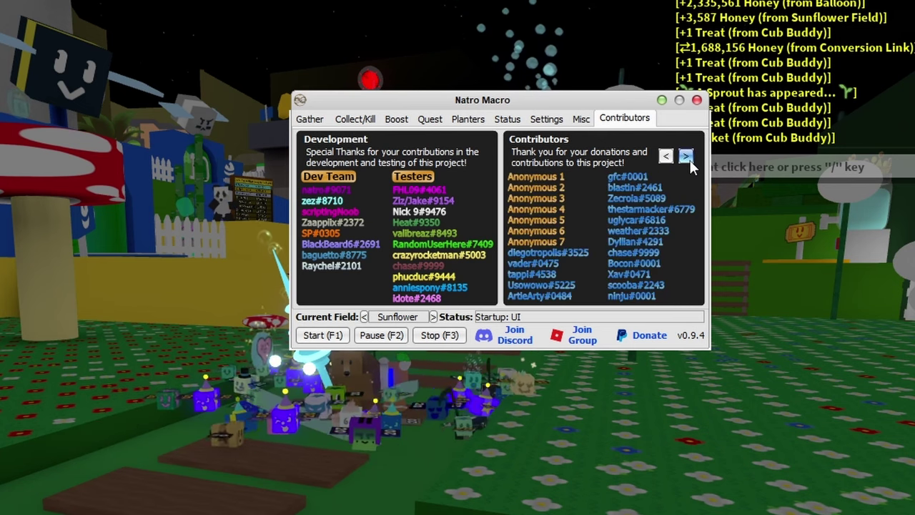
left_click(688, 157)
left_click(664, 158)
left_click(665, 158)
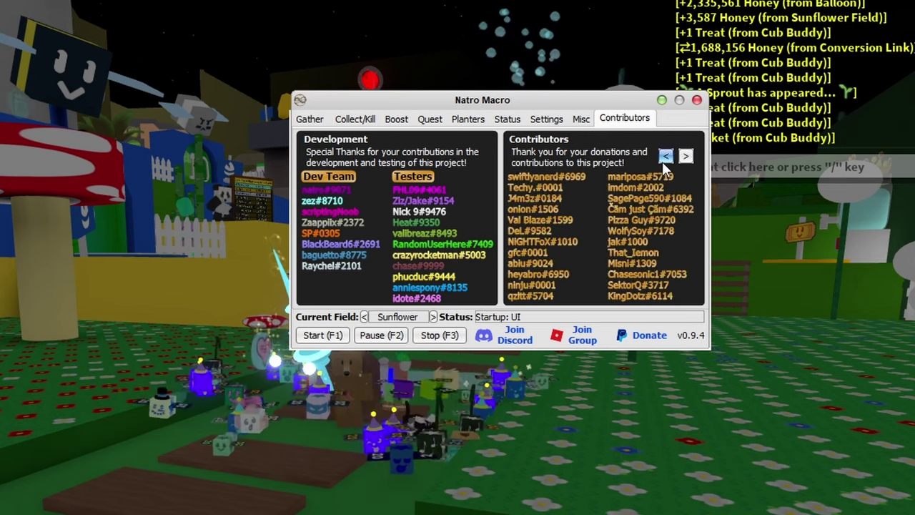
left_click(664, 158)
Revisit the general settings and Misc tools, and go to the Status page
left_click(547, 119)
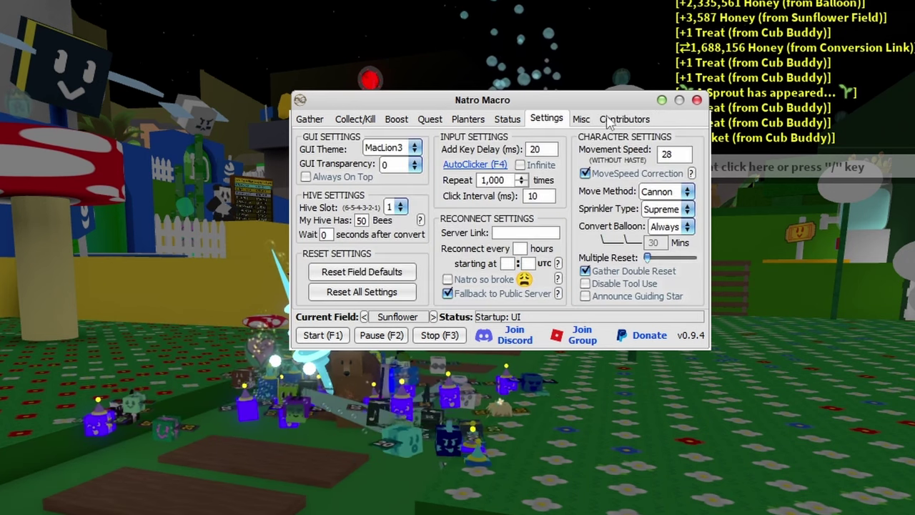
left_click(582, 120)
left_click(507, 120)
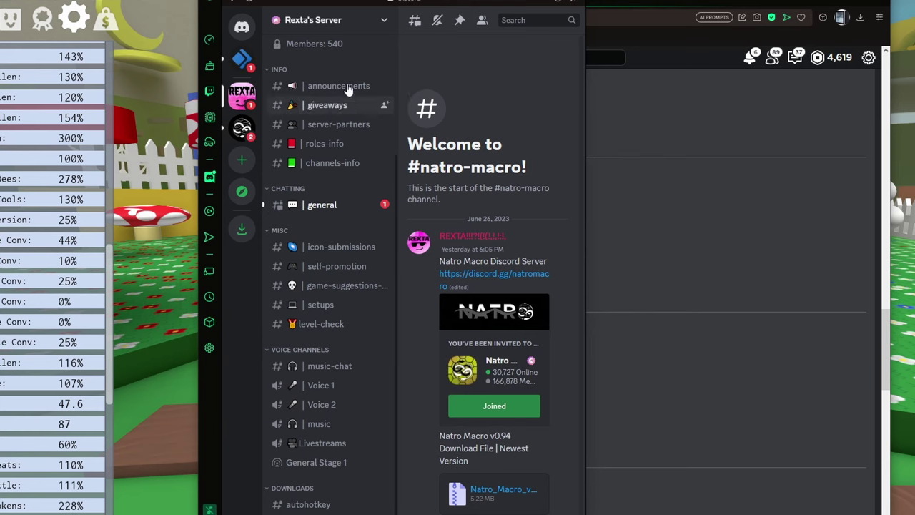
Switch to Discord and create an own server intended for me and my friends
left_click(241, 173)
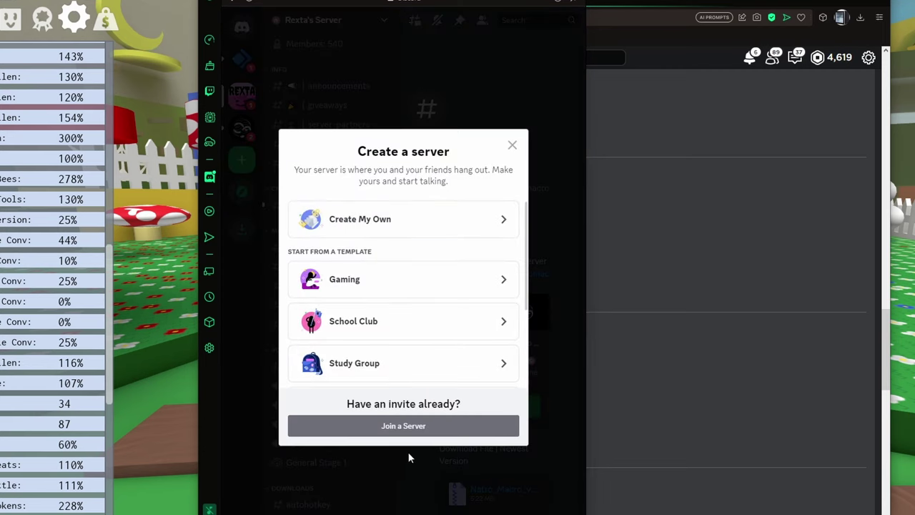
left_click(409, 236)
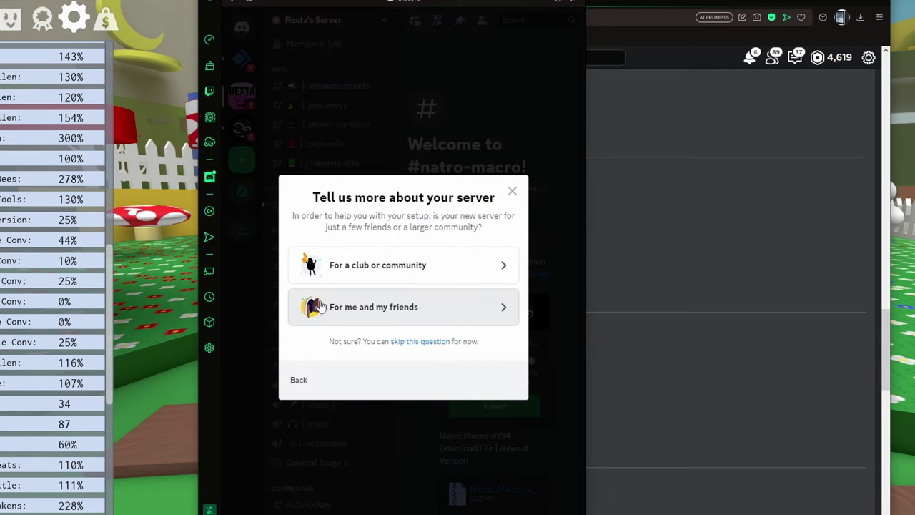
left_click(397, 313)
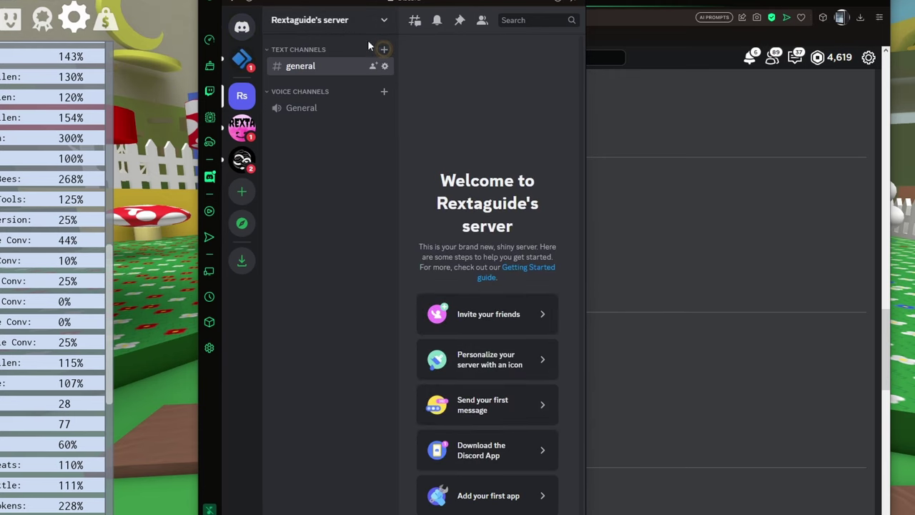
Open the webhooks section in the new server's general channel integrations, widening the Discord window
left_click(385, 67)
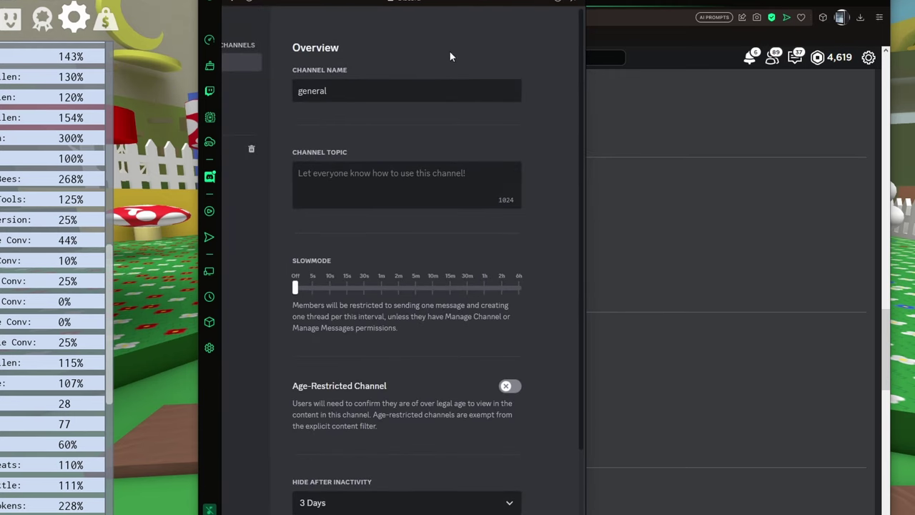
left_click_drag(589, 104, 759, 100)
left_click(284, 120)
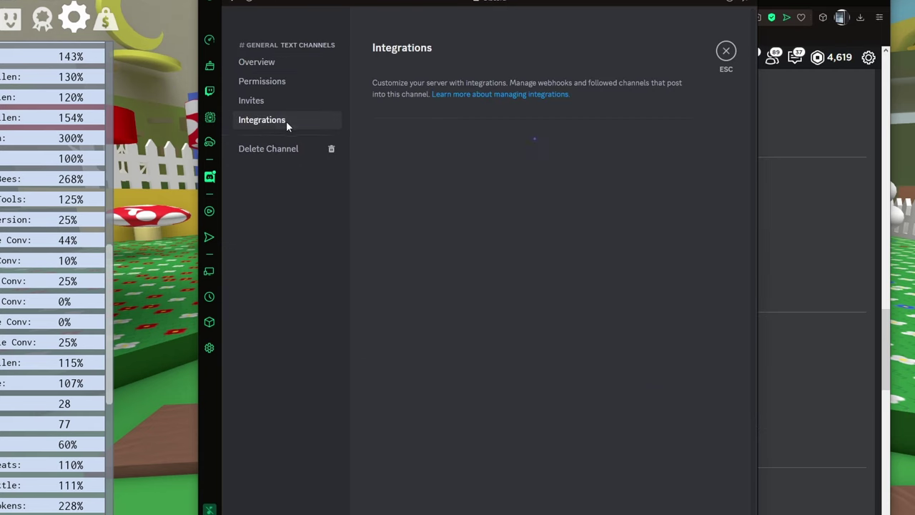
left_click(677, 164)
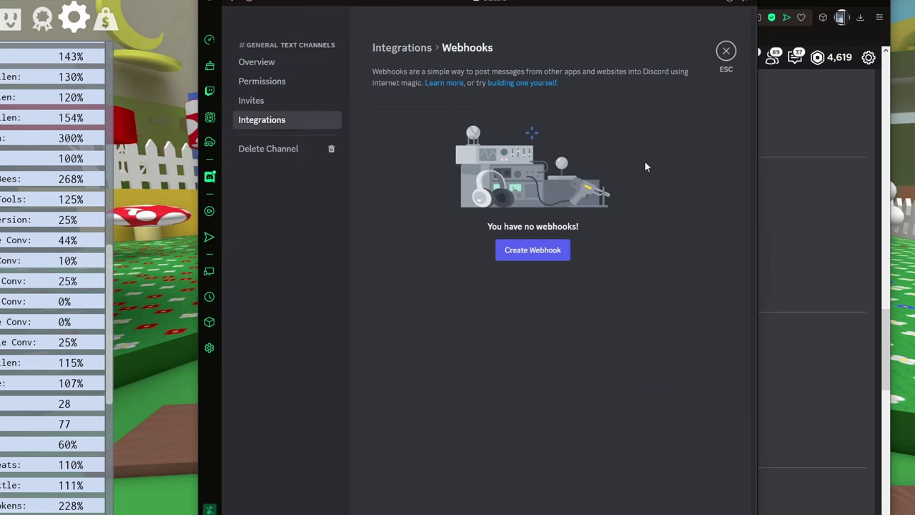
Create a webhook for the general channel and expand its details
left_click(537, 254)
left_click(520, 209)
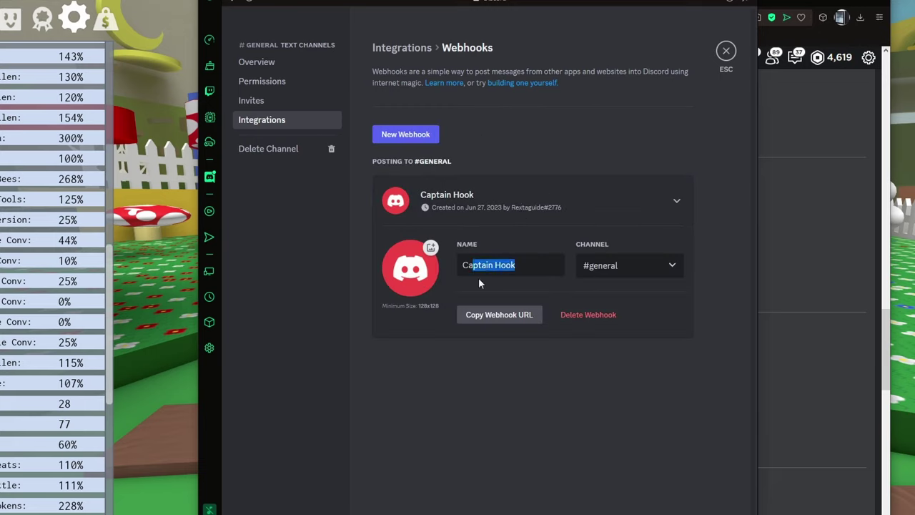
left_click(629, 230)
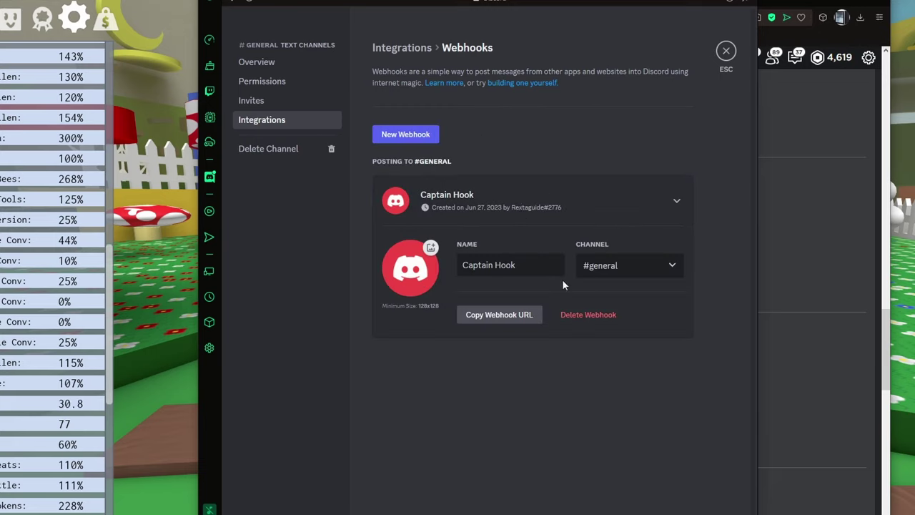
Copy the new webhook's URL and paste it into the Webhook URL field of Natro Macro's Discord webhook settings
left_click(505, 320)
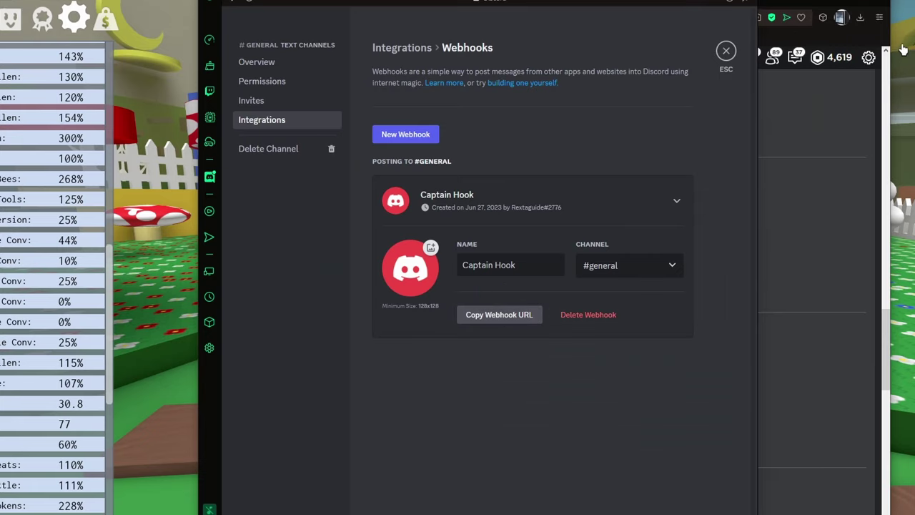
left_click(903, 100)
key("super")
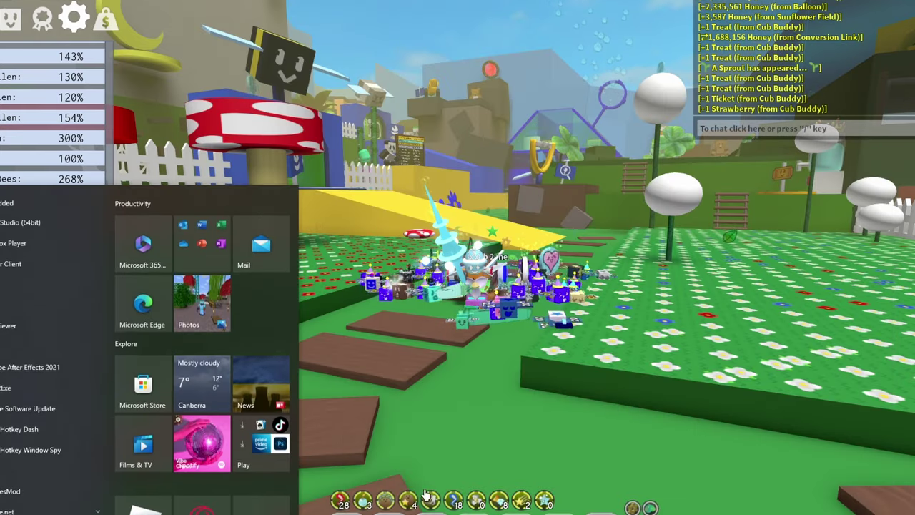
key("alt+Tab")
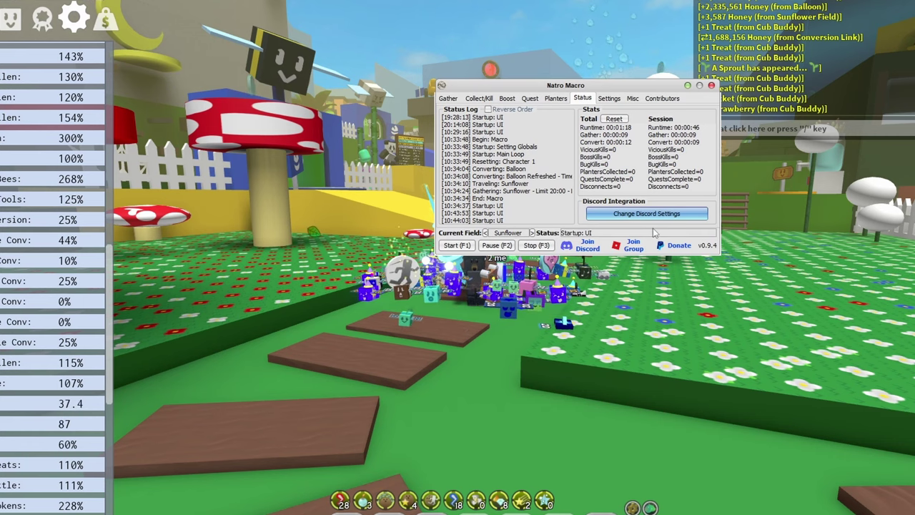
left_click(654, 218)
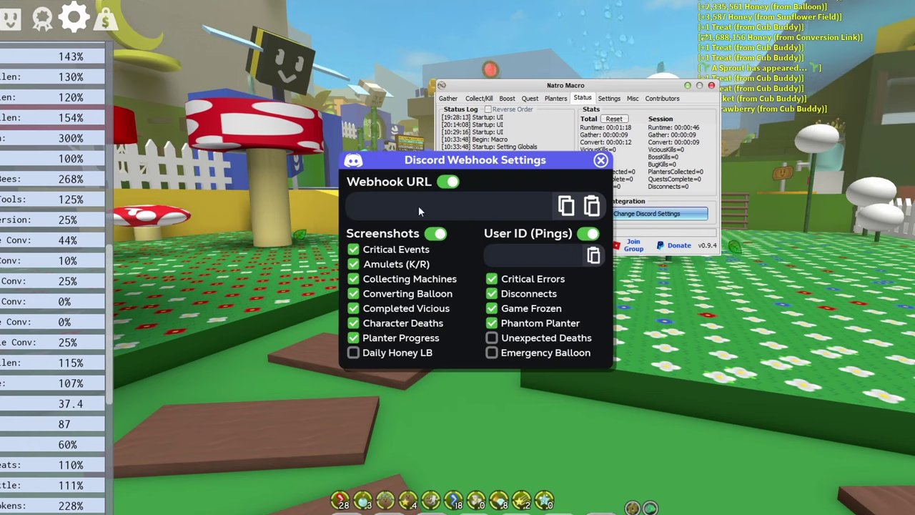
left_click(593, 206)
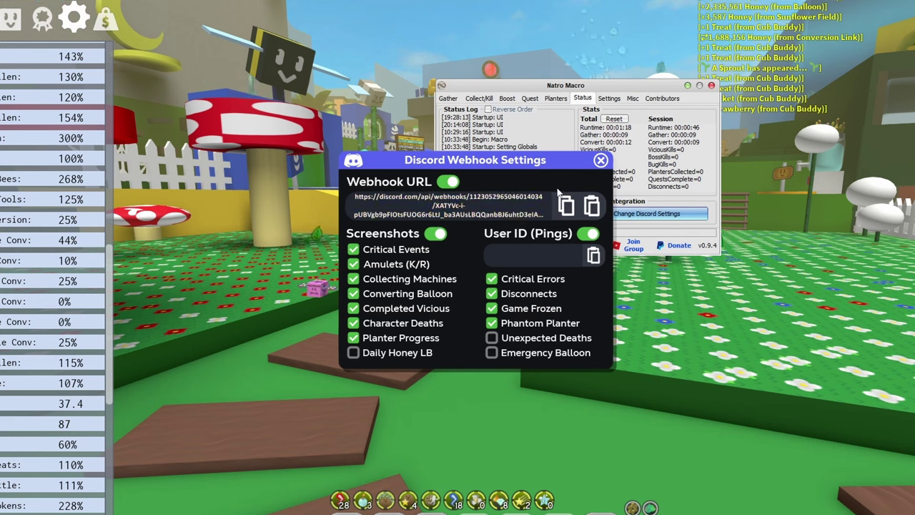
left_click(600, 161)
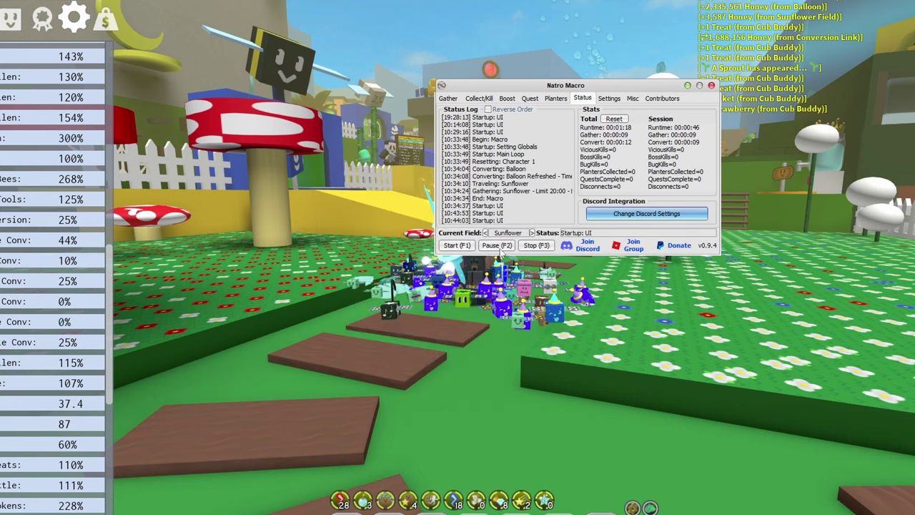
Return to Discord, close the general channel's settings and minimise the window
mouse_move(335, 514)
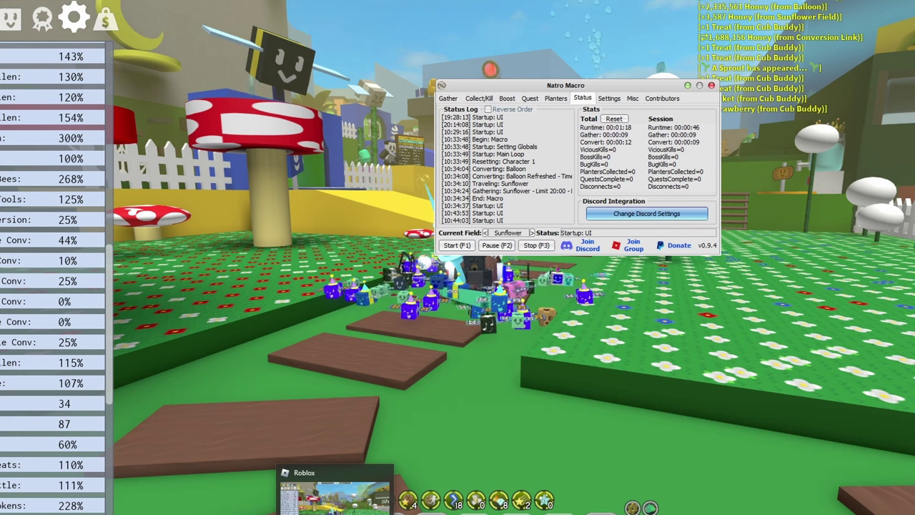
left_click(286, 493)
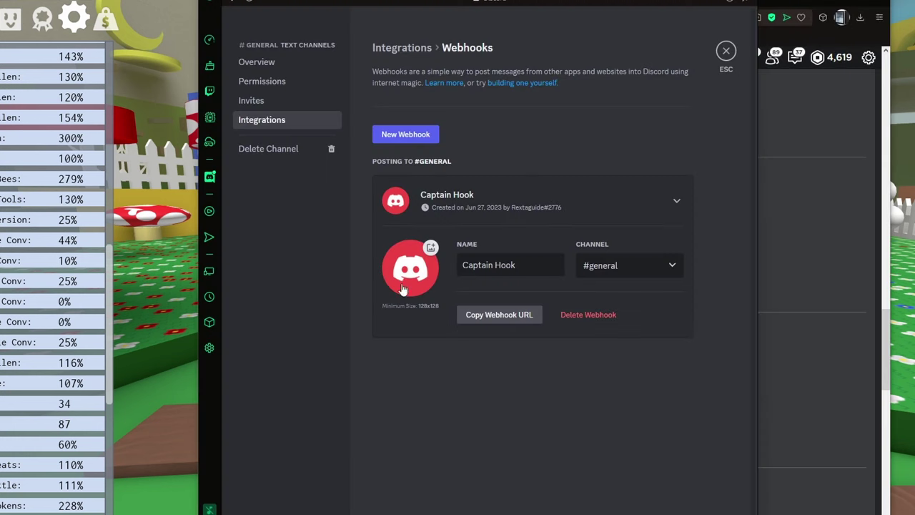
left_click(726, 51)
left_click(730, 2)
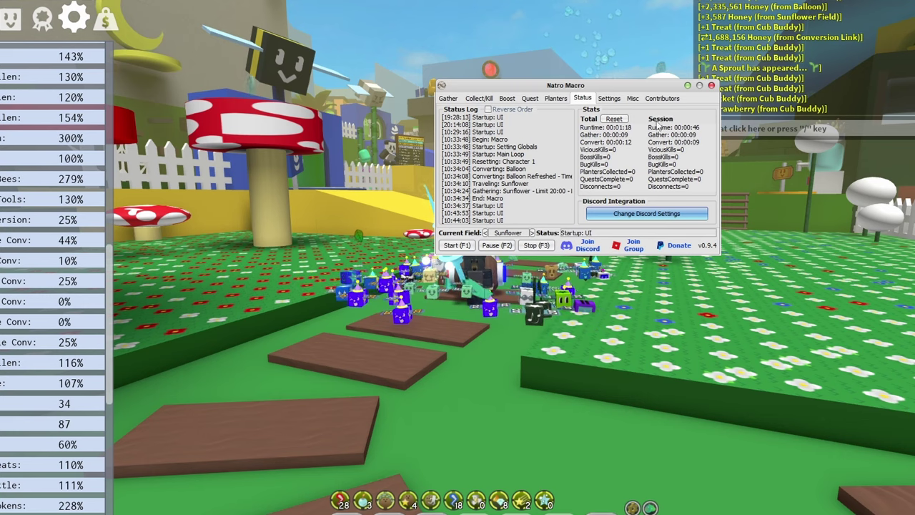
Show Natro Macro's Gather settings, run the macro briefly in the game and stop it
left_click(449, 98)
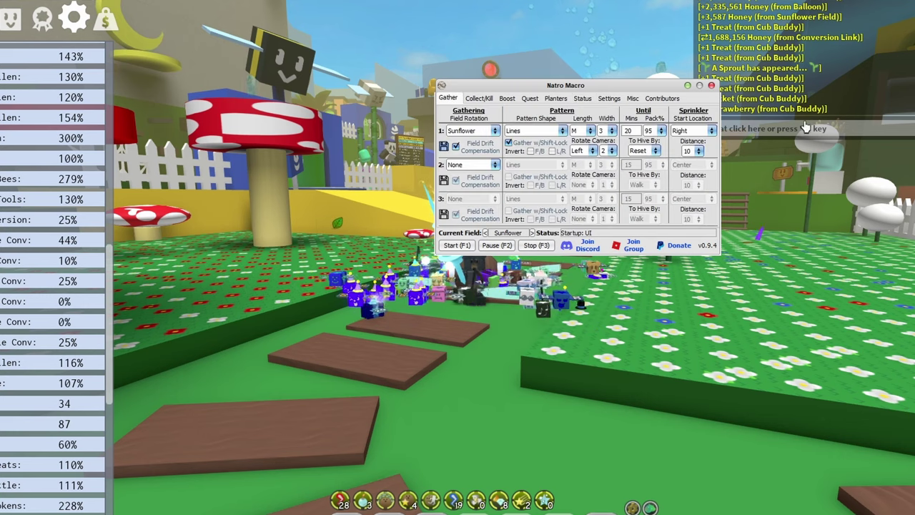
key("F1")
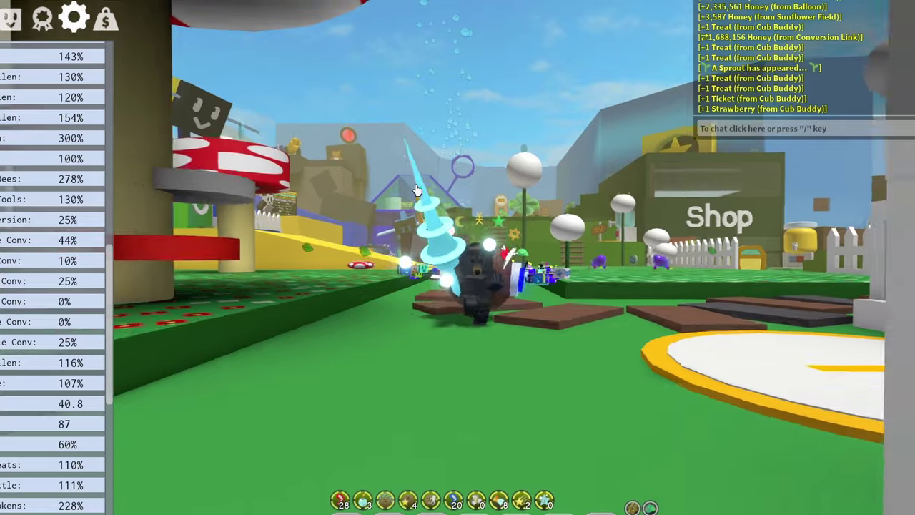
key("super")
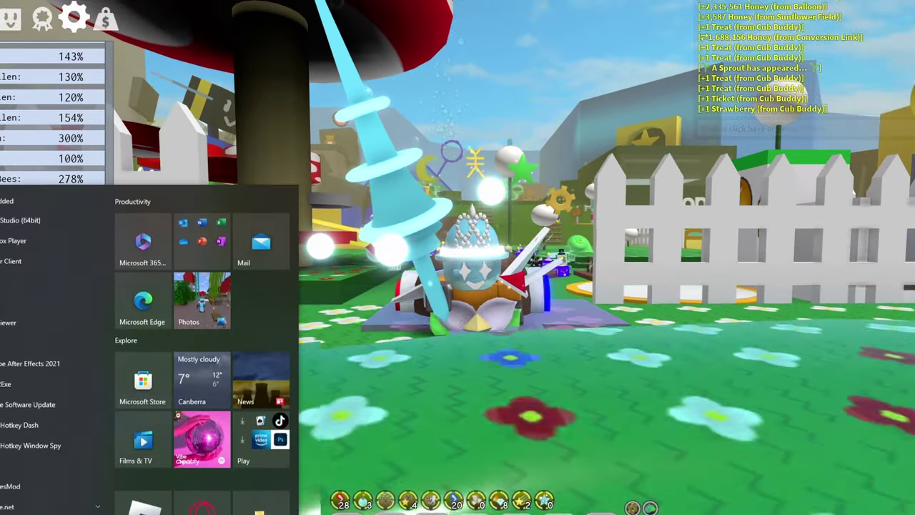
key("F3")
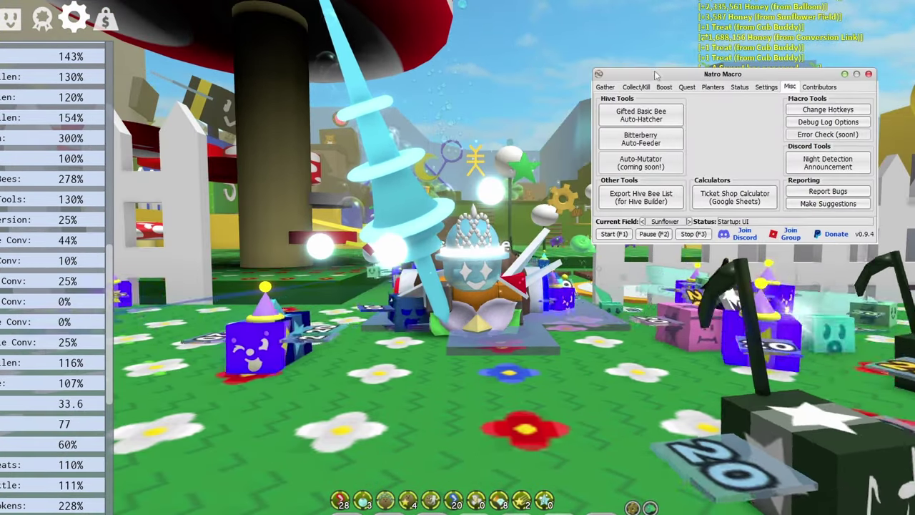